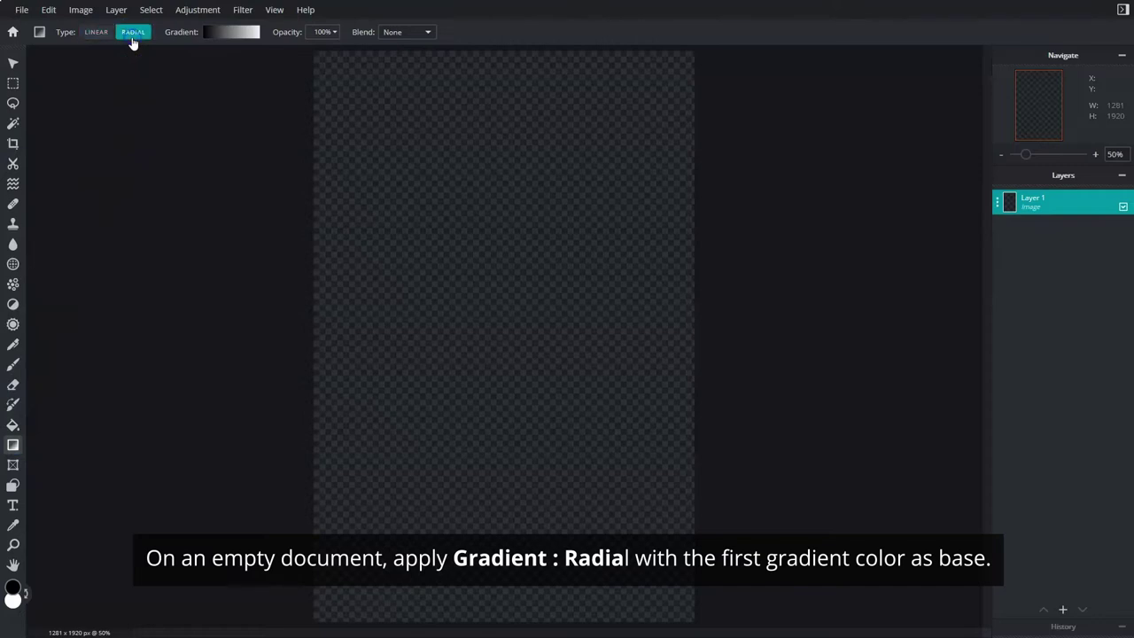
# Fill the empty canvas with a radial gradient using the dark red to near-black preset, from the lower centre outward.
pyautogui.click(222, 33)
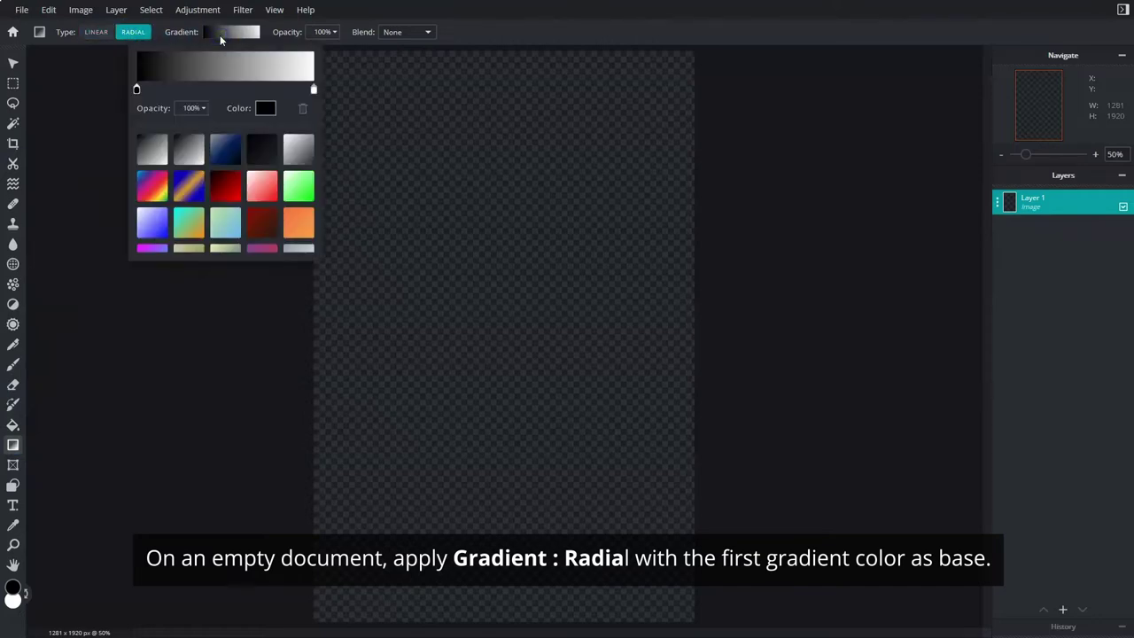
pyautogui.click(262, 229)
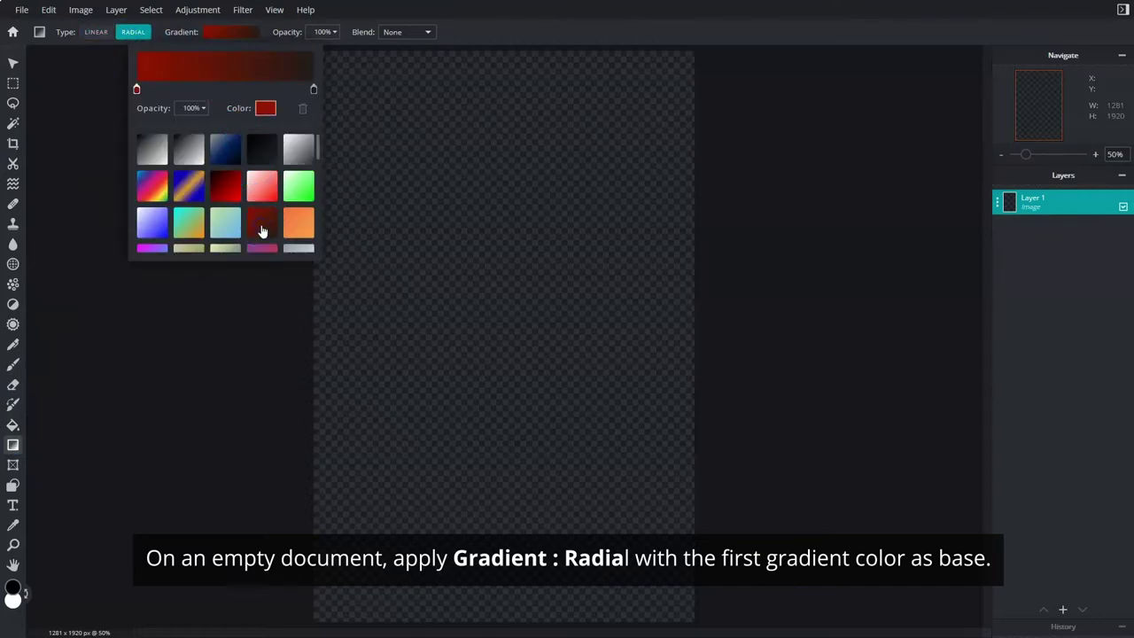
pyautogui.click(279, 286)
pyautogui.moveTo(503, 428); pyautogui.dragTo(501, 185)
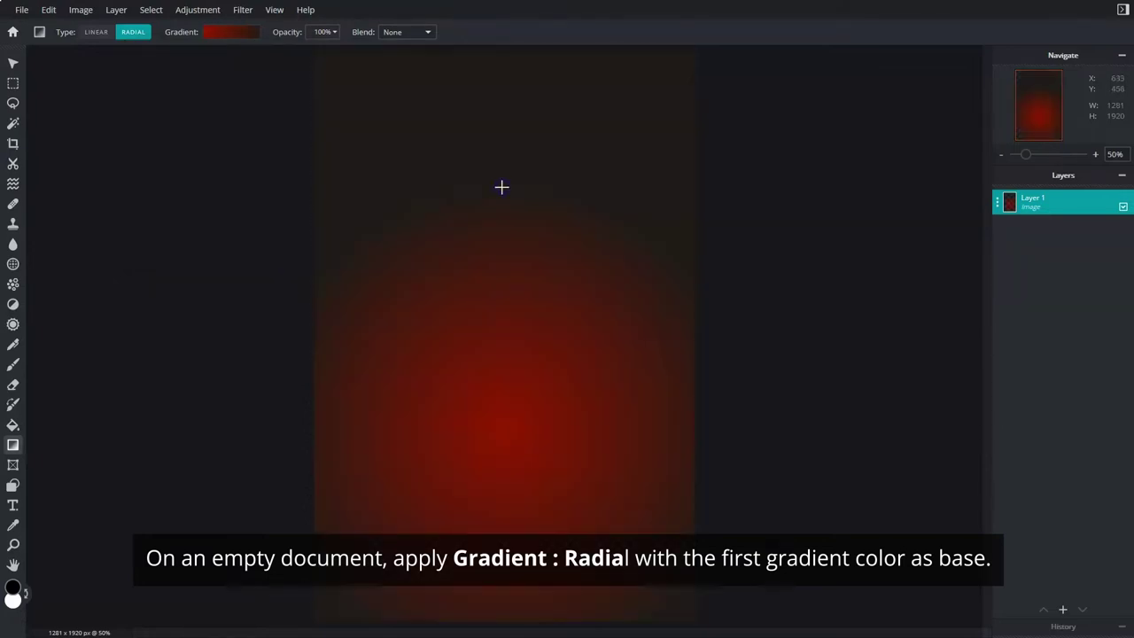
# Add an empty layer and make a circular marquee selection about 809 px across, centred over the red glow.
pyautogui.click(1063, 610)
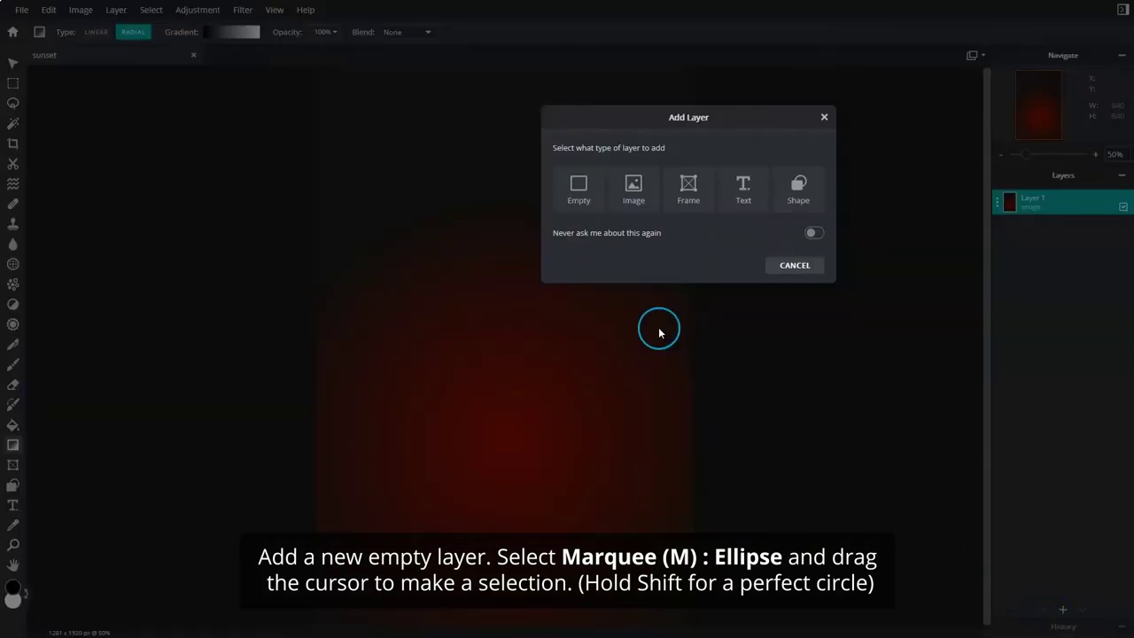
pyautogui.click(576, 202)
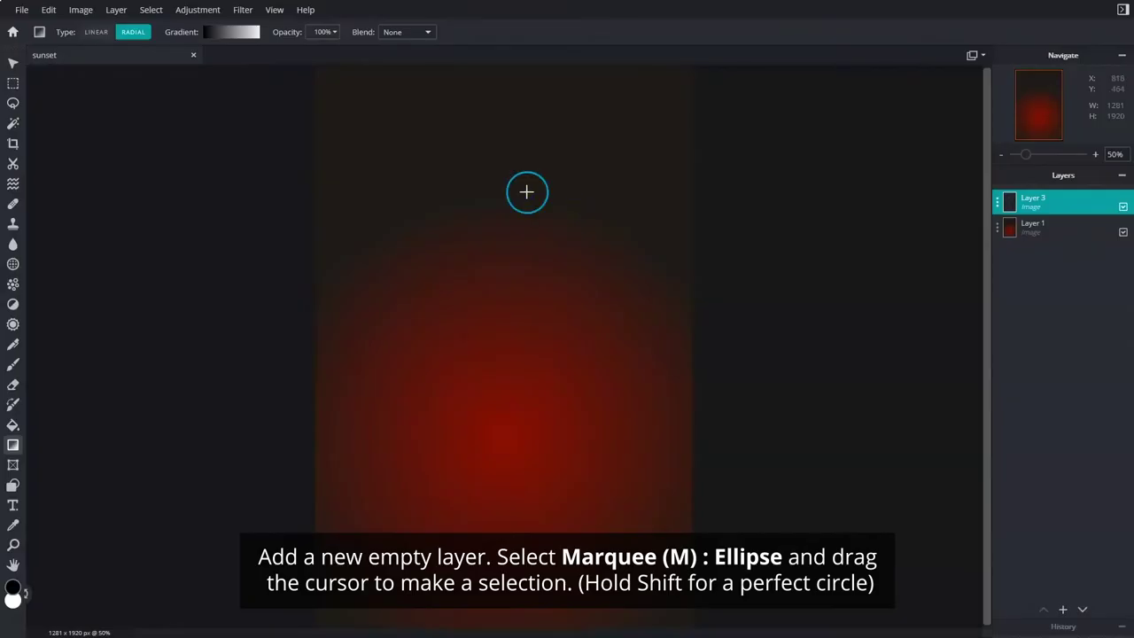
pyautogui.click(13, 85)
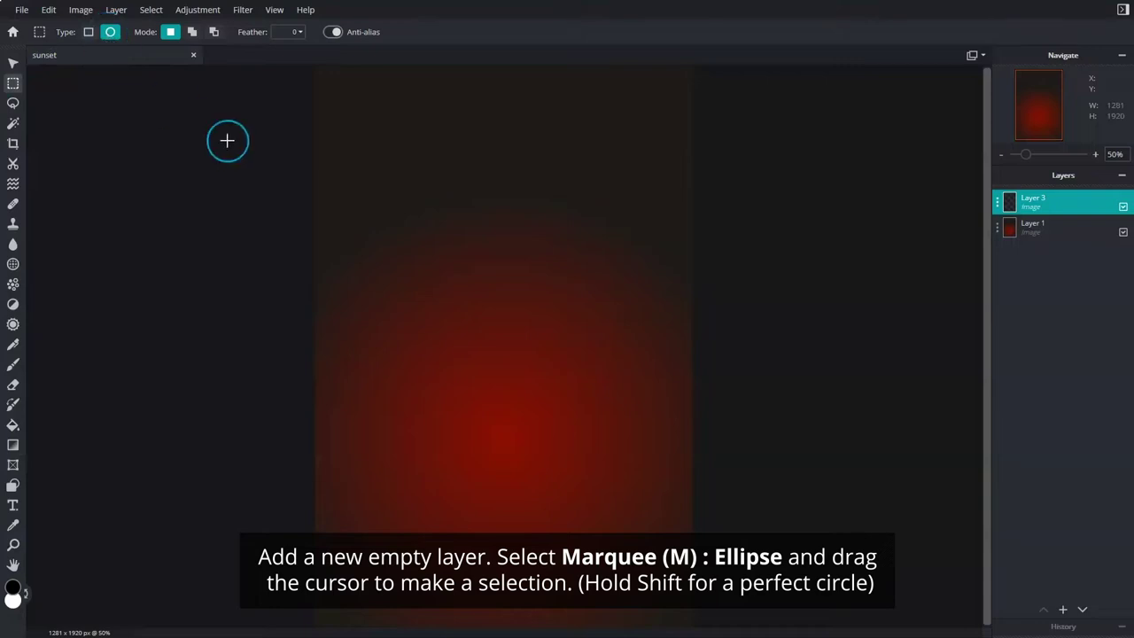
pyautogui.moveTo(413, 294)
pyautogui.mouseDown()
pyautogui.moveTo(587, 497)
pyautogui.moveTo(646, 531)
pyautogui.mouseUp()
pyautogui.moveTo(597, 494); pyautogui.dragTo(575, 461)
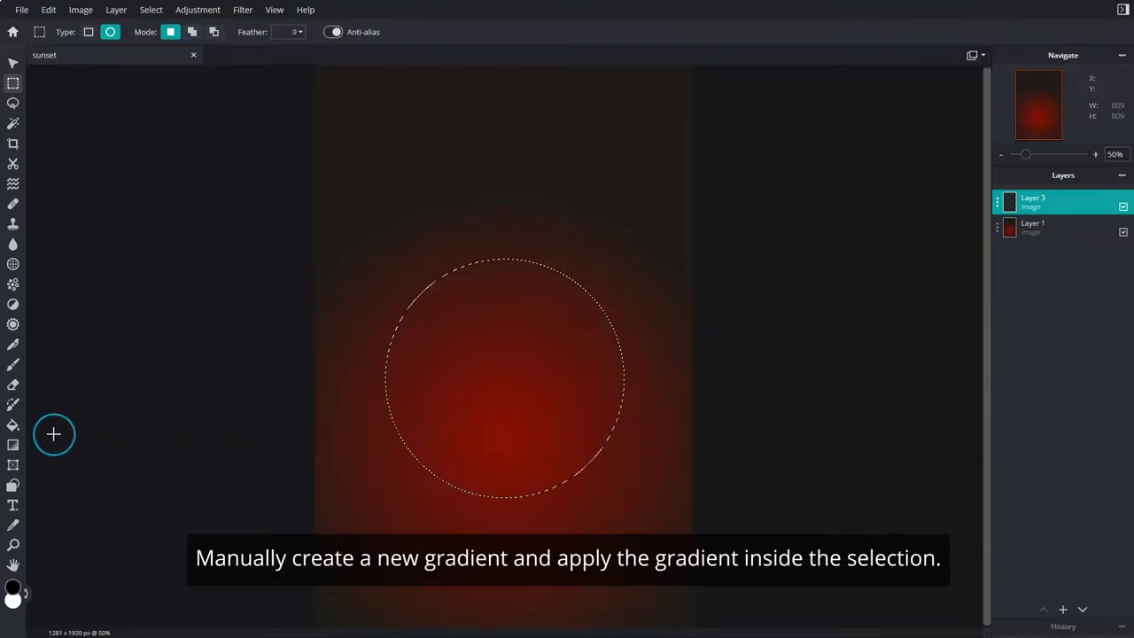
# Load the green-yellow-red preset for the radial gradient and shift its yellow stop close to the red end.
pyautogui.click(13, 445)
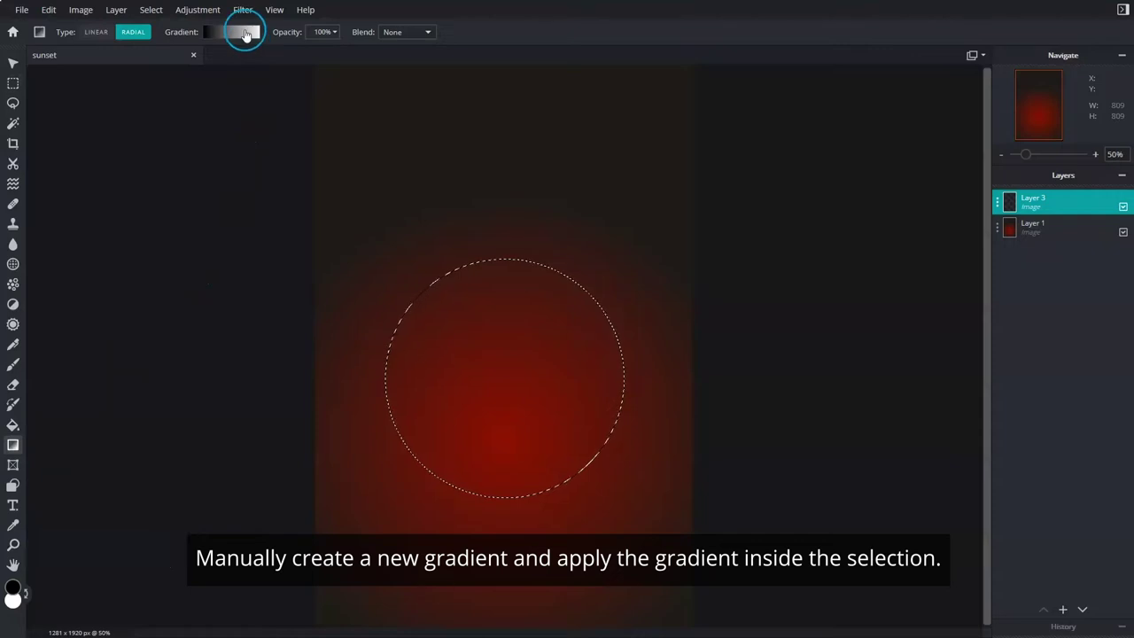
pyautogui.click(246, 33)
pyautogui.scroll(-5, 265, 212)
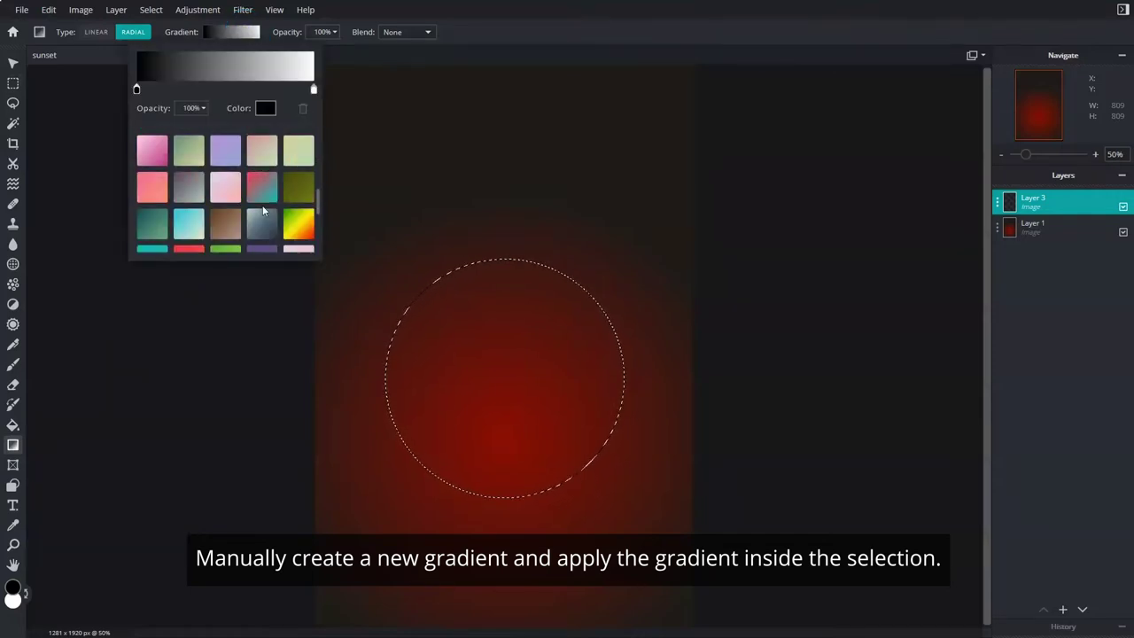
pyautogui.click(291, 222)
pyautogui.scroll(-2, 294, 222)
pyautogui.moveTo(229, 90); pyautogui.dragTo(296, 90)
# Add a gradient stop just before the yellow one and set its colour to #FF6C00.
pyautogui.click(282, 89)
pyautogui.click(265, 108)
pyautogui.click(815, 260)
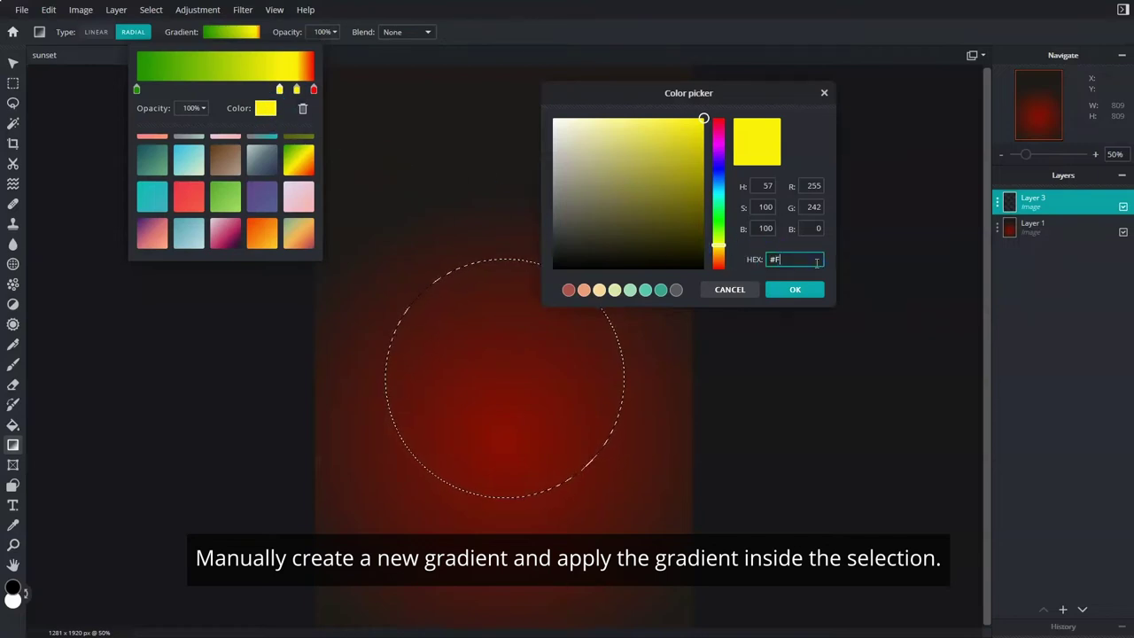
pyautogui.write('#FF6C00')
pyautogui.click(802, 289)
# Set the gradient's green start stop to #FEED9A and fill the circular selection with the radial gradient from its centre.
pyautogui.click(137, 88)
pyautogui.click(264, 108)
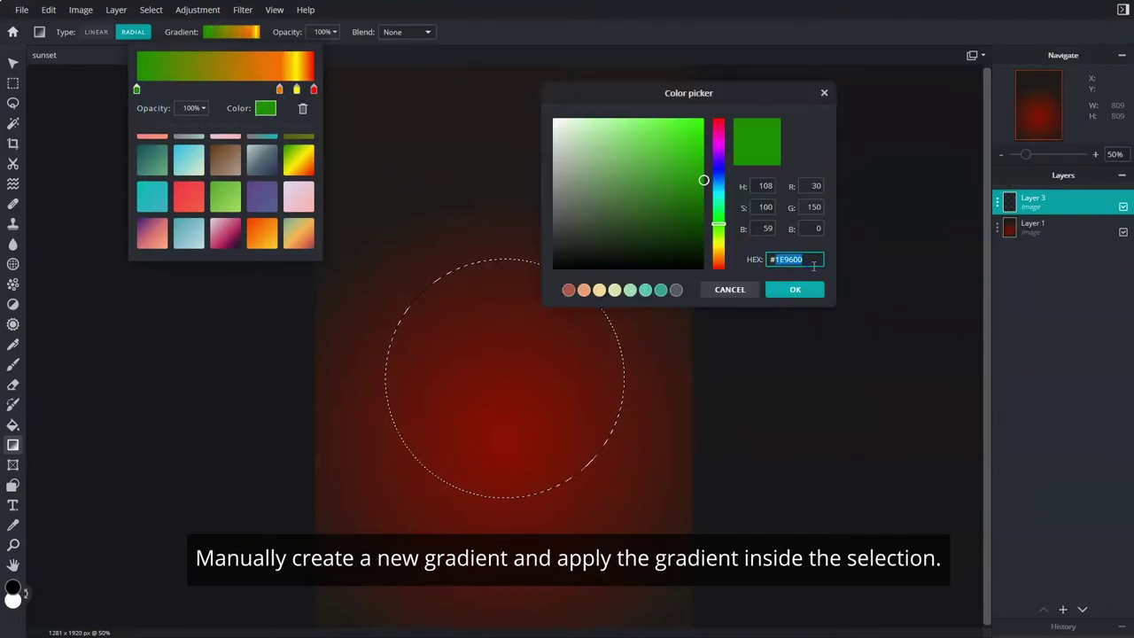
pyautogui.click(812, 266)
pyautogui.write('#FEED9A')
pyautogui.click(805, 291)
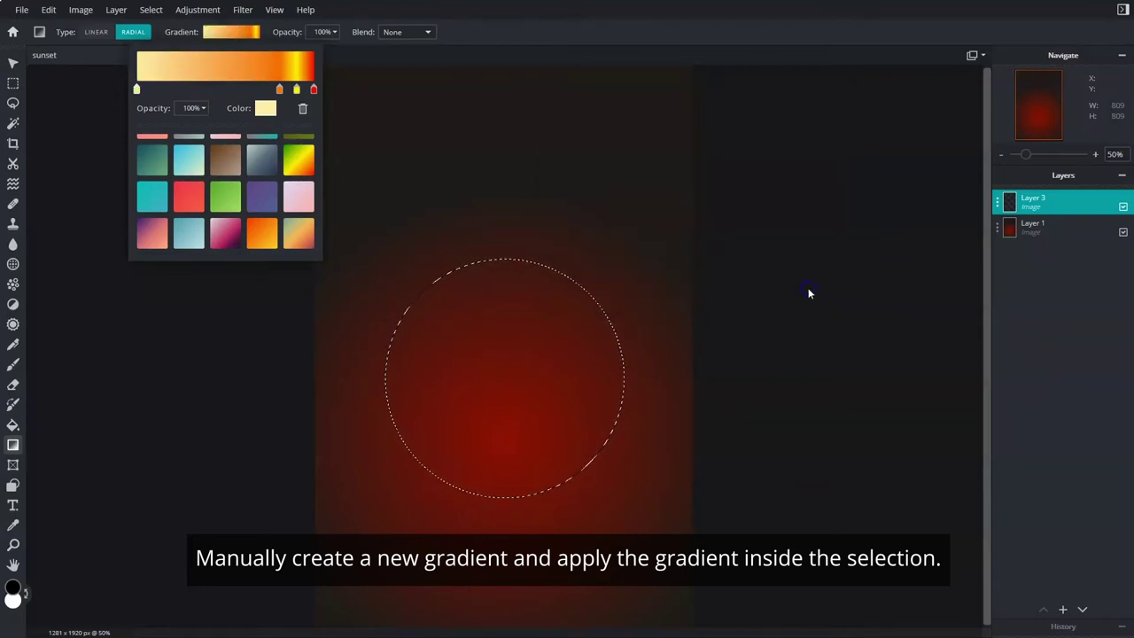
pyautogui.click(304, 301)
pyautogui.moveTo(466, 391); pyautogui.dragTo(506, 370)
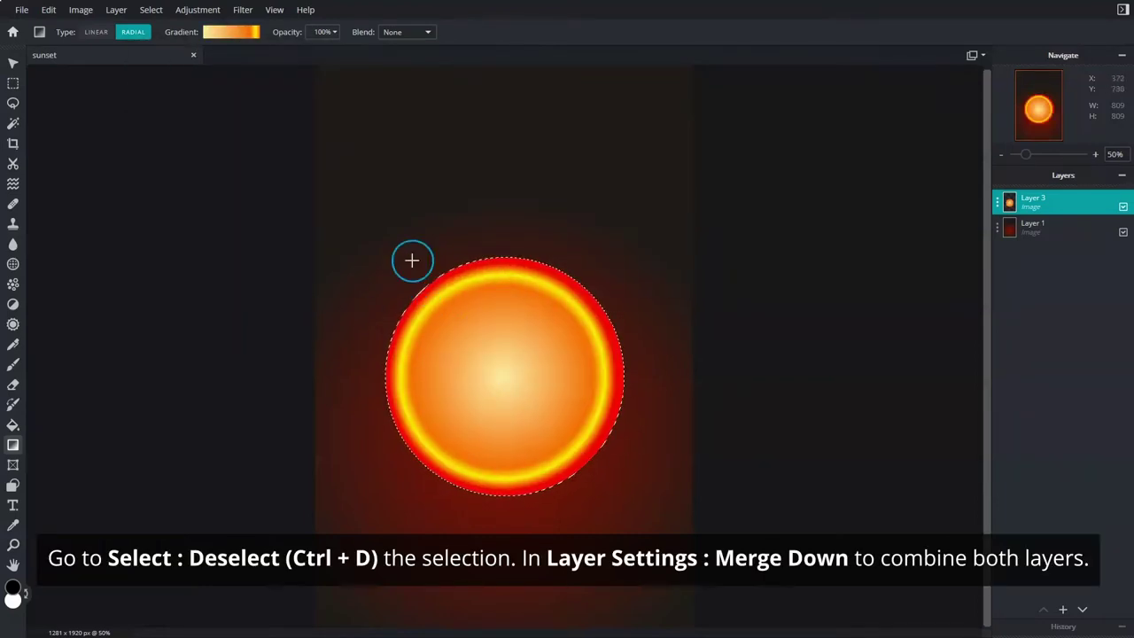
# Deselect the circle and merge its layer down into the red background layer.
pyautogui.click(150, 10)
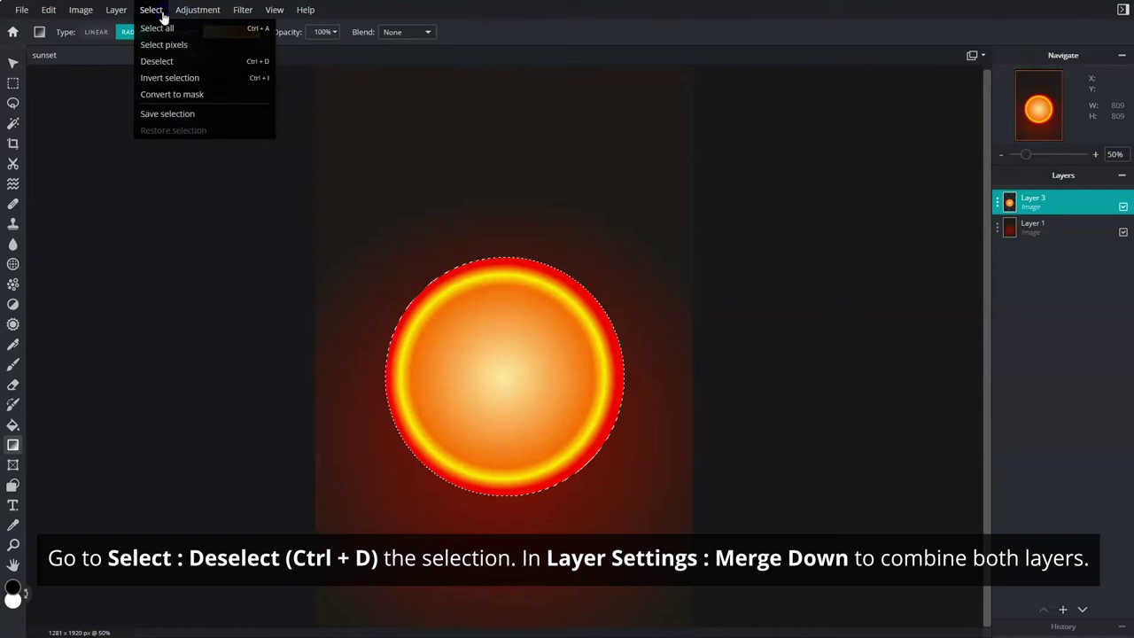
pyautogui.click(160, 62)
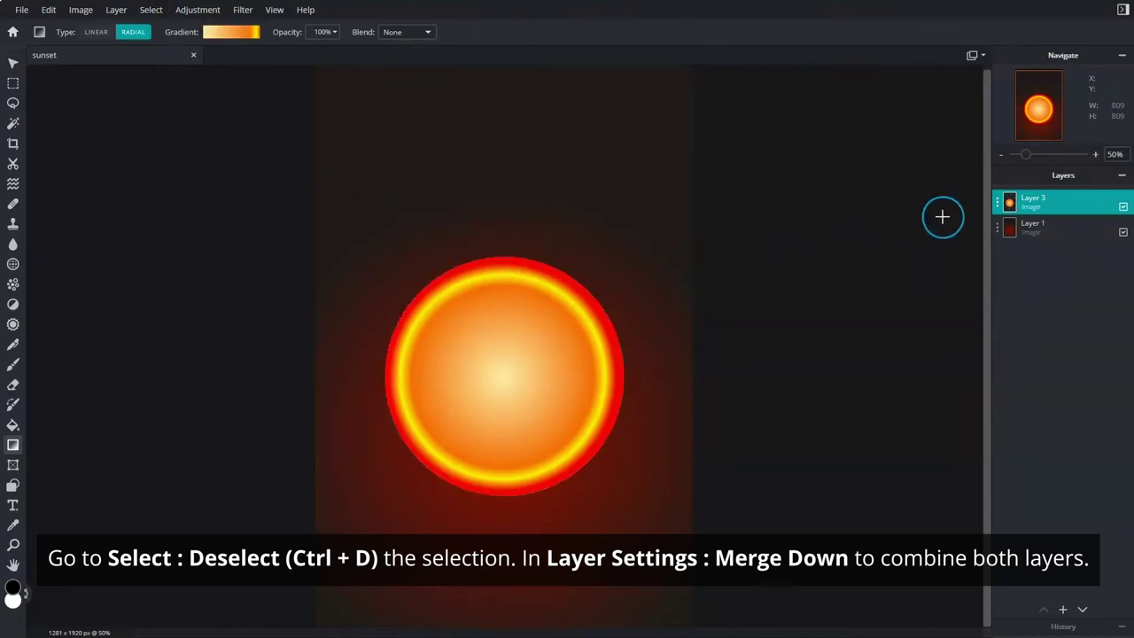
pyautogui.click(997, 204)
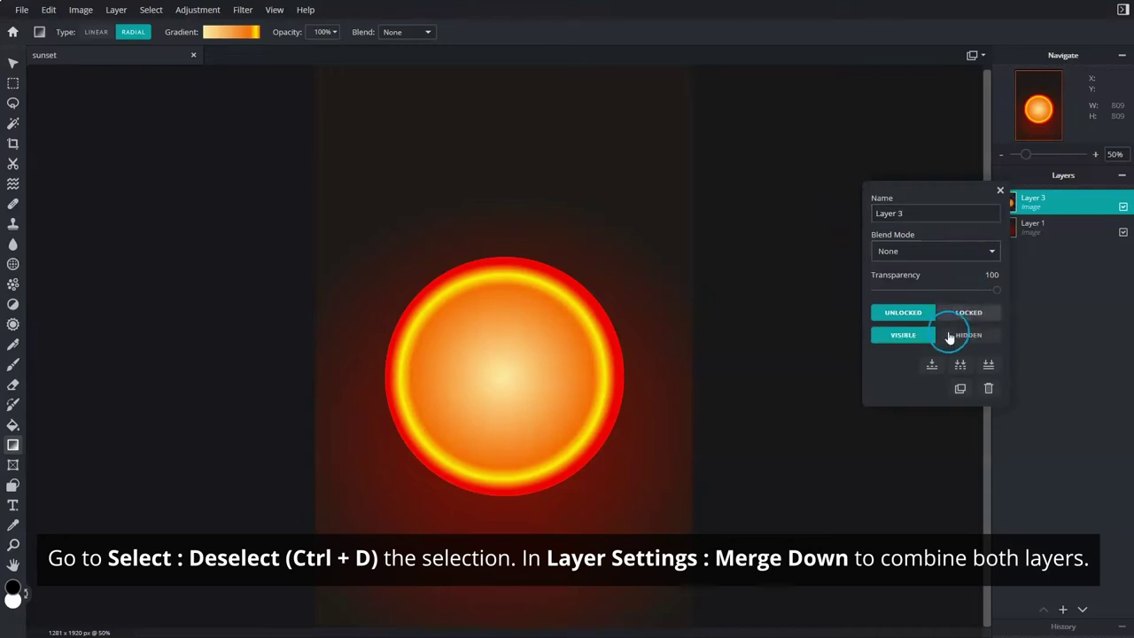
pyautogui.click(931, 364)
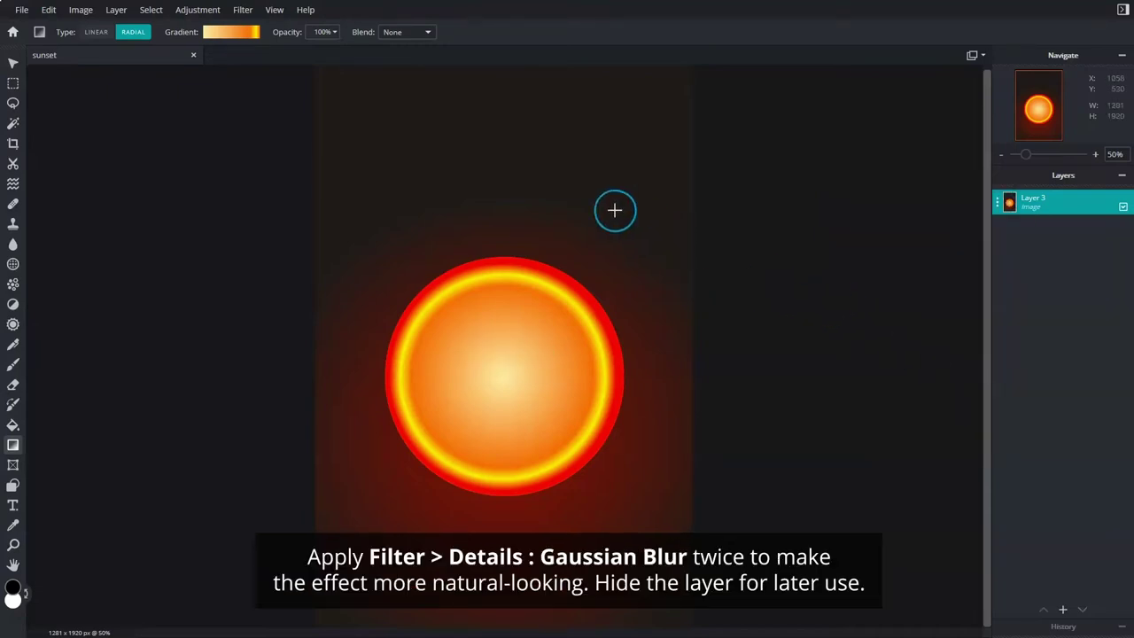
# Apply a Gaussian blur with amount 100 to the merged sun layer.
pyautogui.click(248, 16)
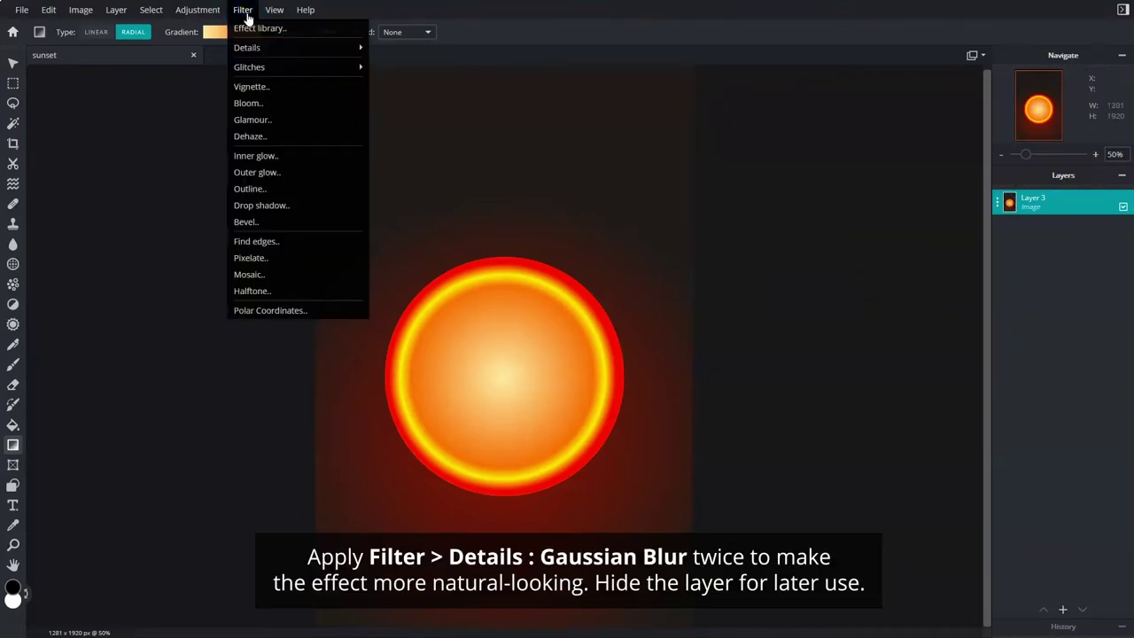
pyautogui.moveTo(249, 48)
pyautogui.click(410, 80)
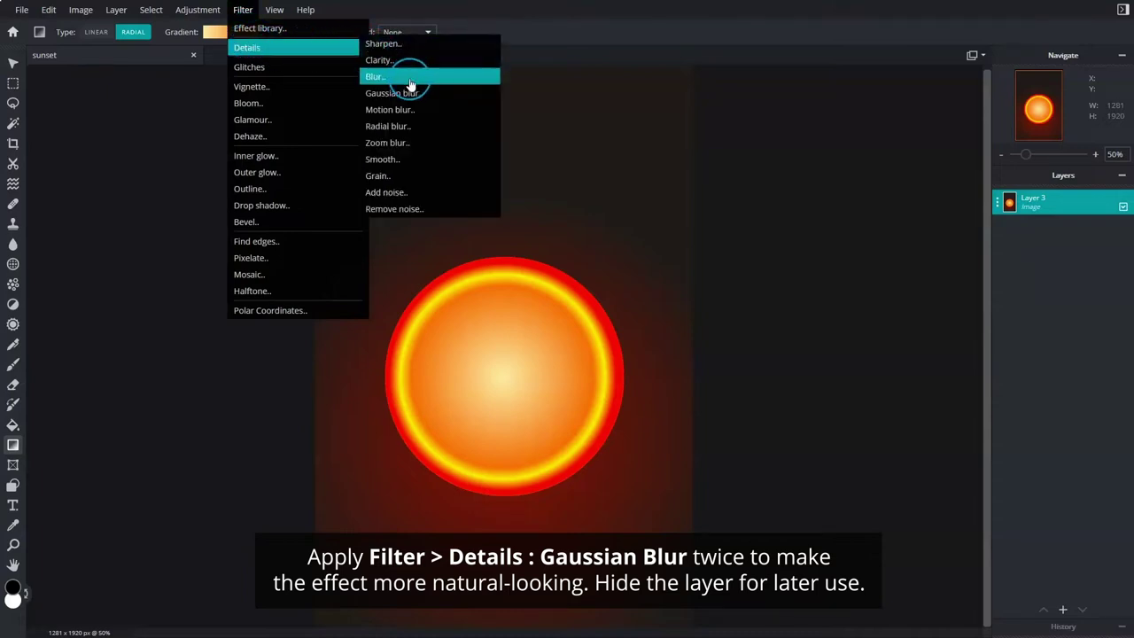
pyautogui.click(410, 94)
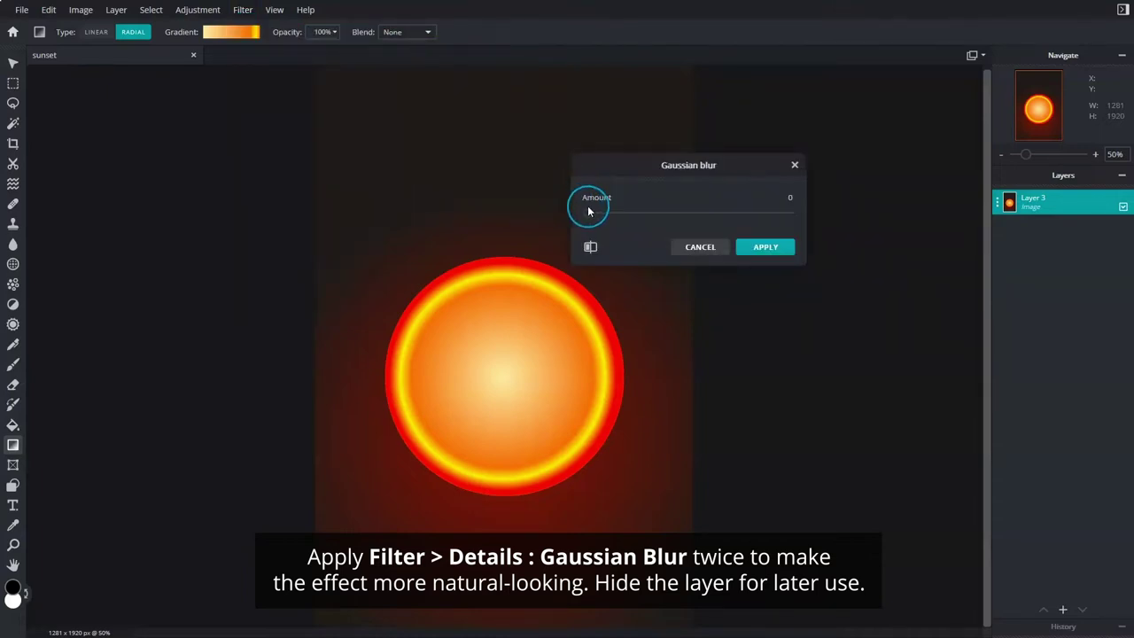
pyautogui.moveTo(588, 215); pyautogui.dragTo(730, 221)
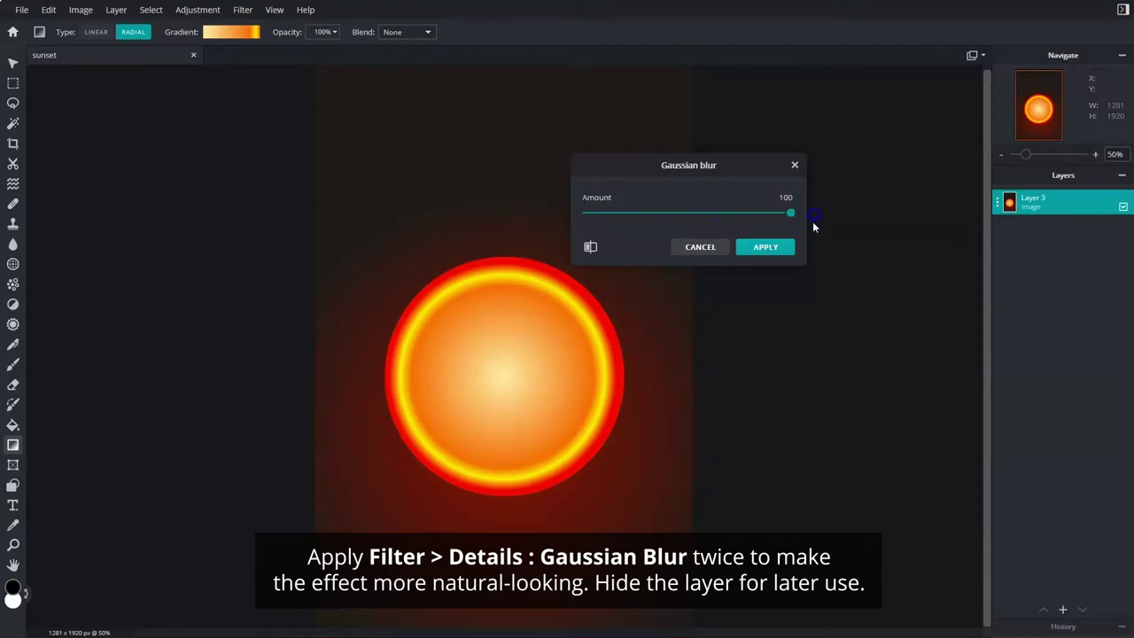
pyautogui.click(765, 247)
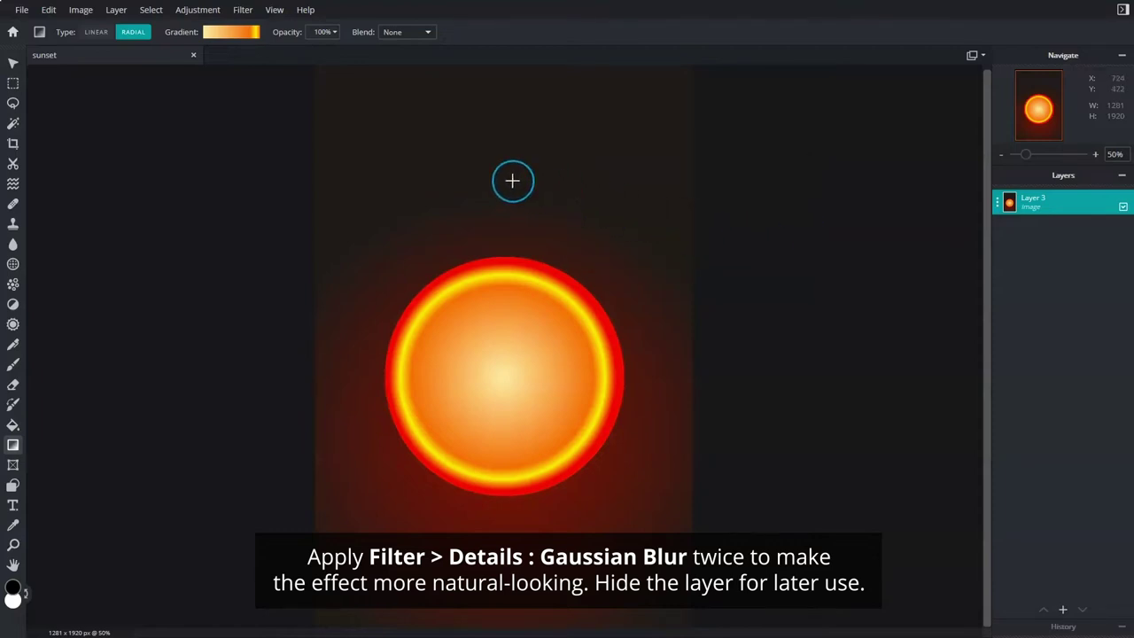
# Apply a second Gaussian blur with amount 100 to the sun layer and hide the layer.
pyautogui.click(248, 11)
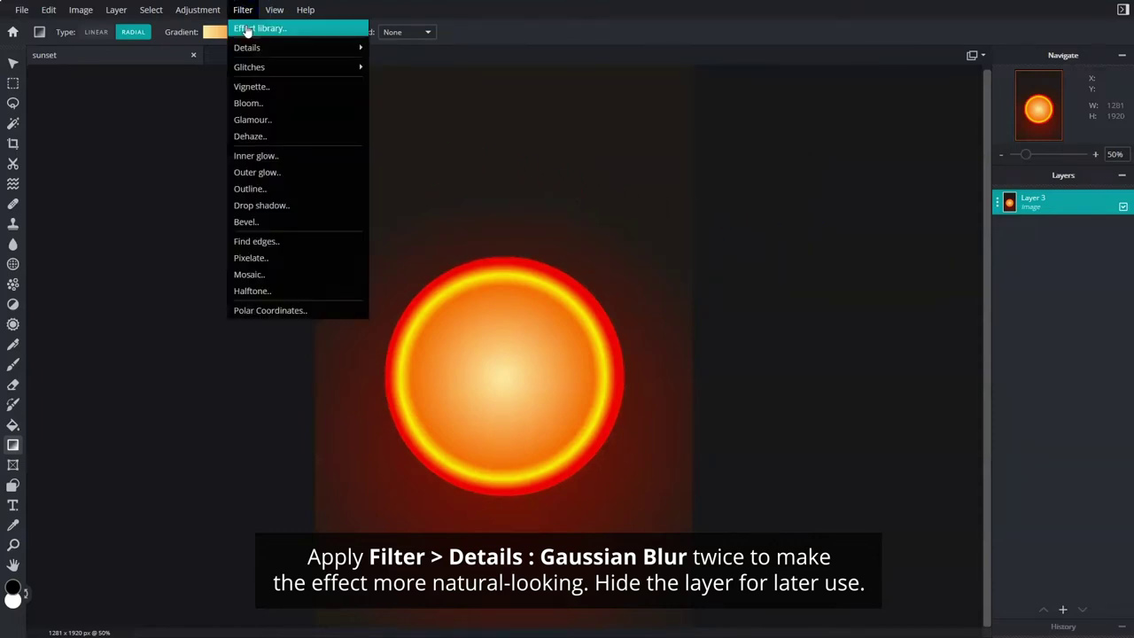
pyautogui.click(248, 49)
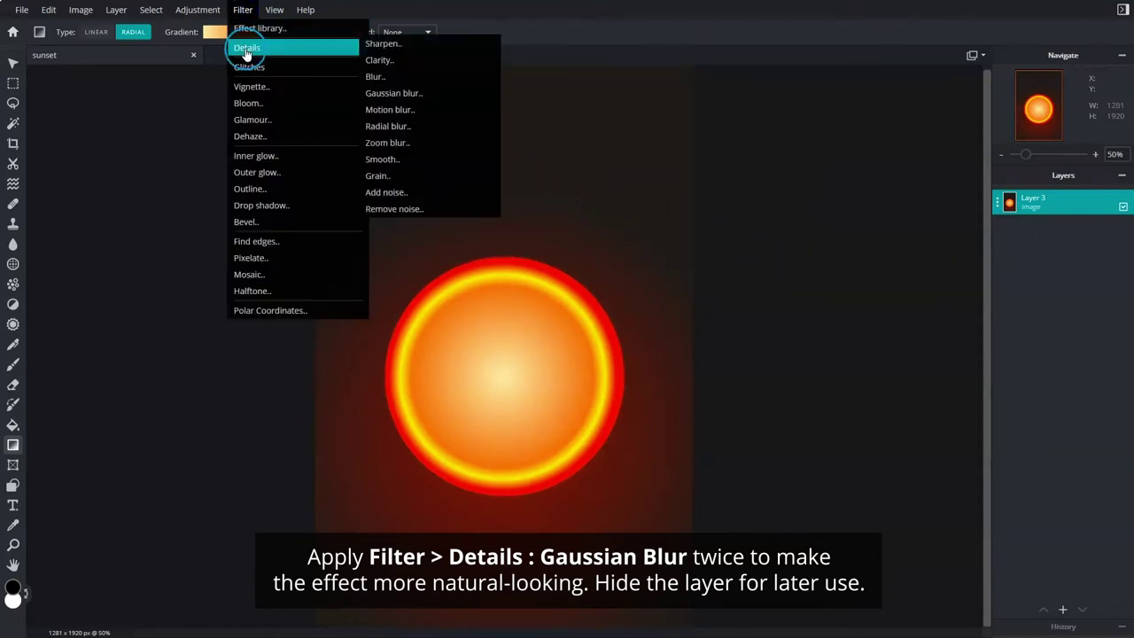
pyautogui.click(390, 93)
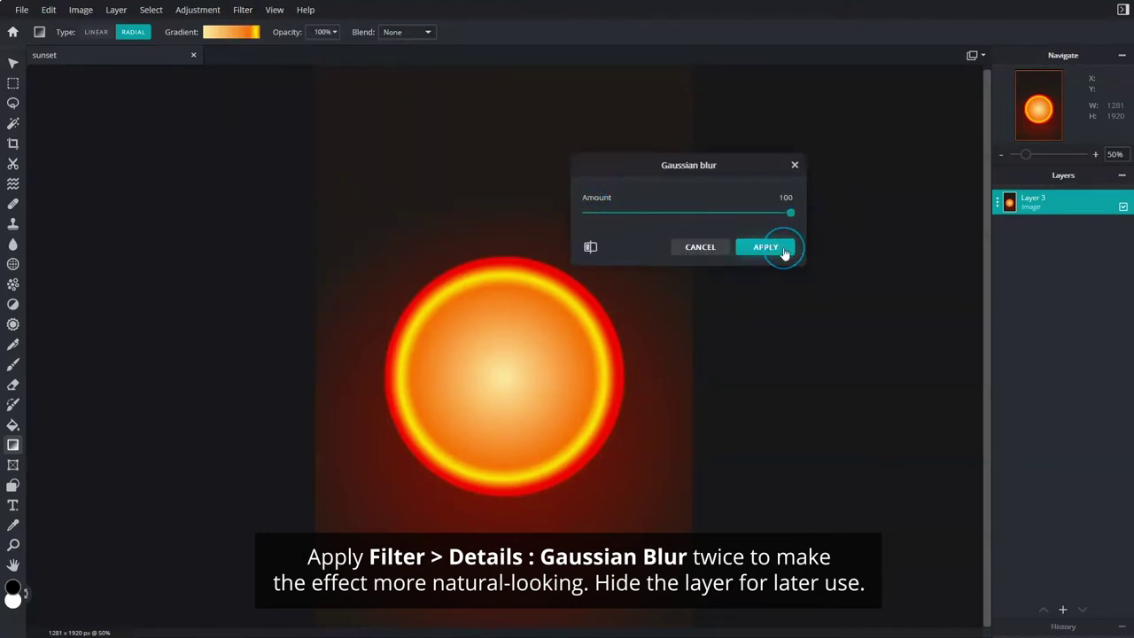
pyautogui.click(766, 247)
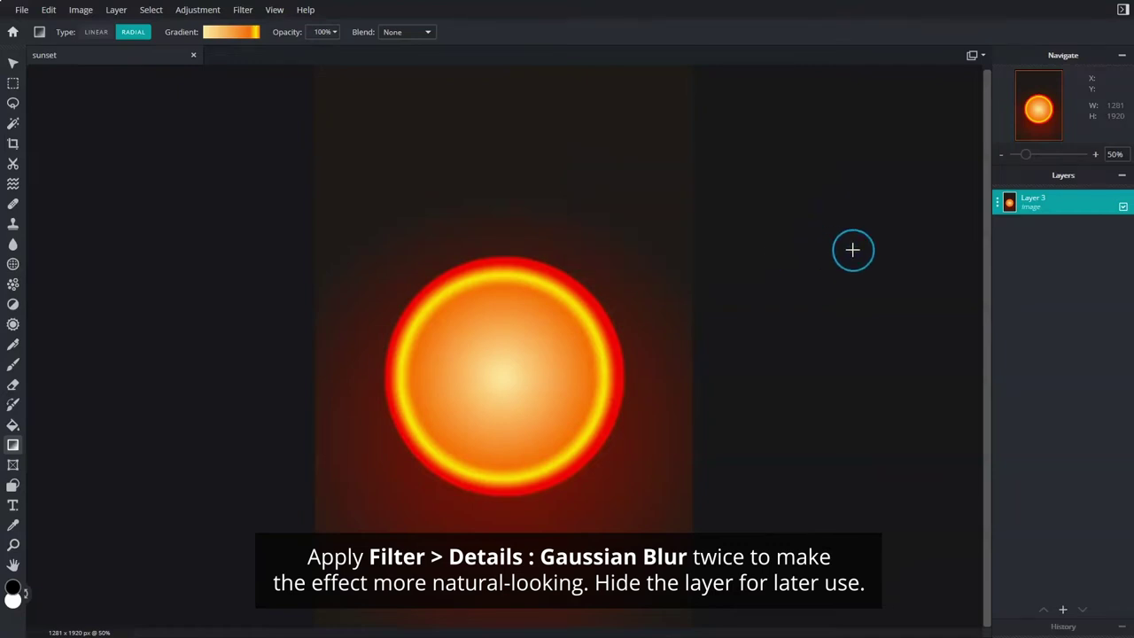
pyautogui.click(1123, 206)
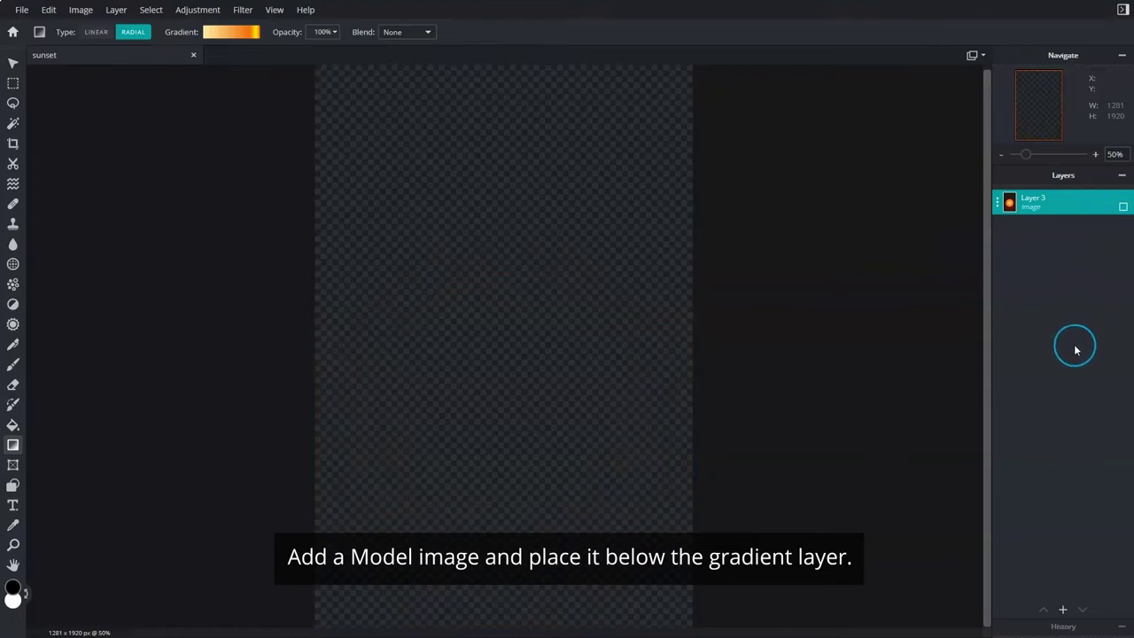
# Add model.jpg as an image layer and place it below the hidden gradient layer.
pyautogui.click(1063, 609)
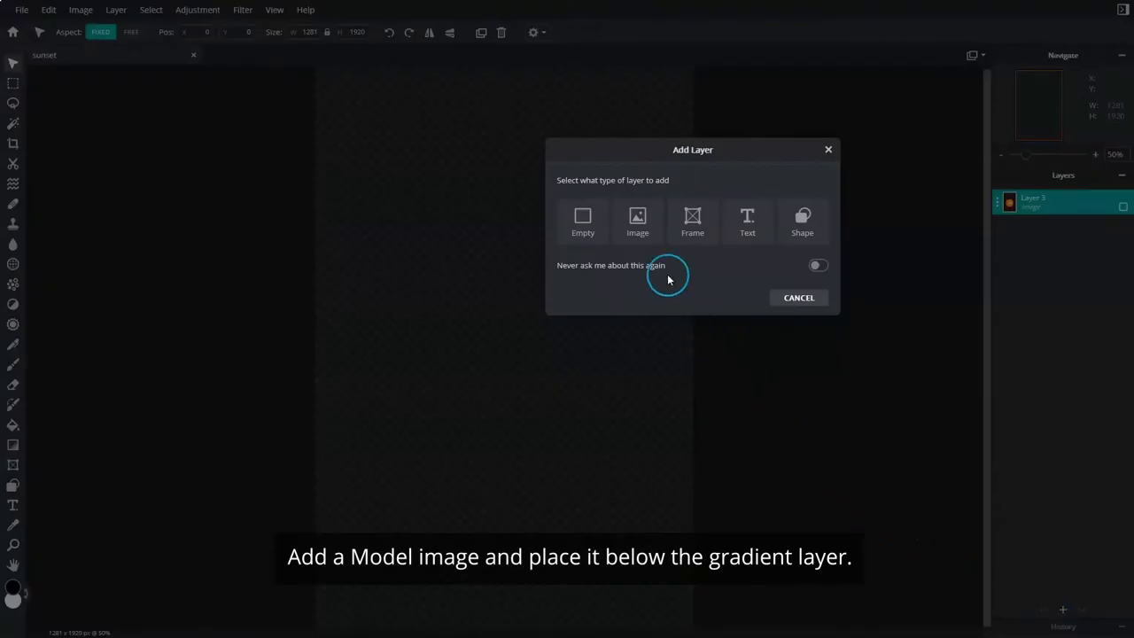
pyautogui.click(647, 237)
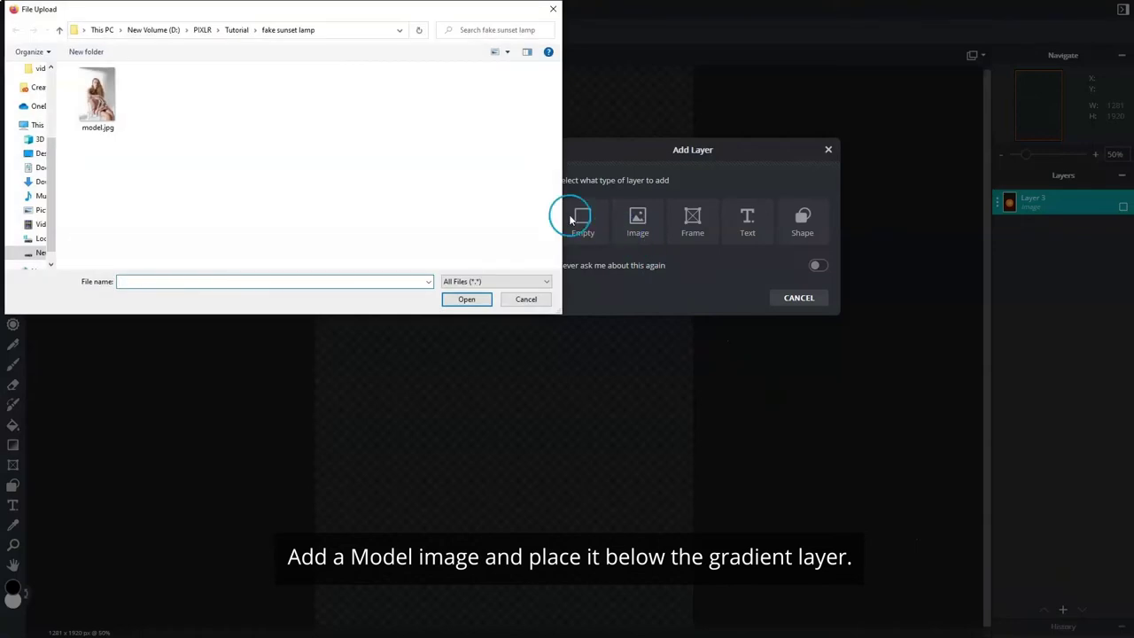
pyautogui.click(99, 93)
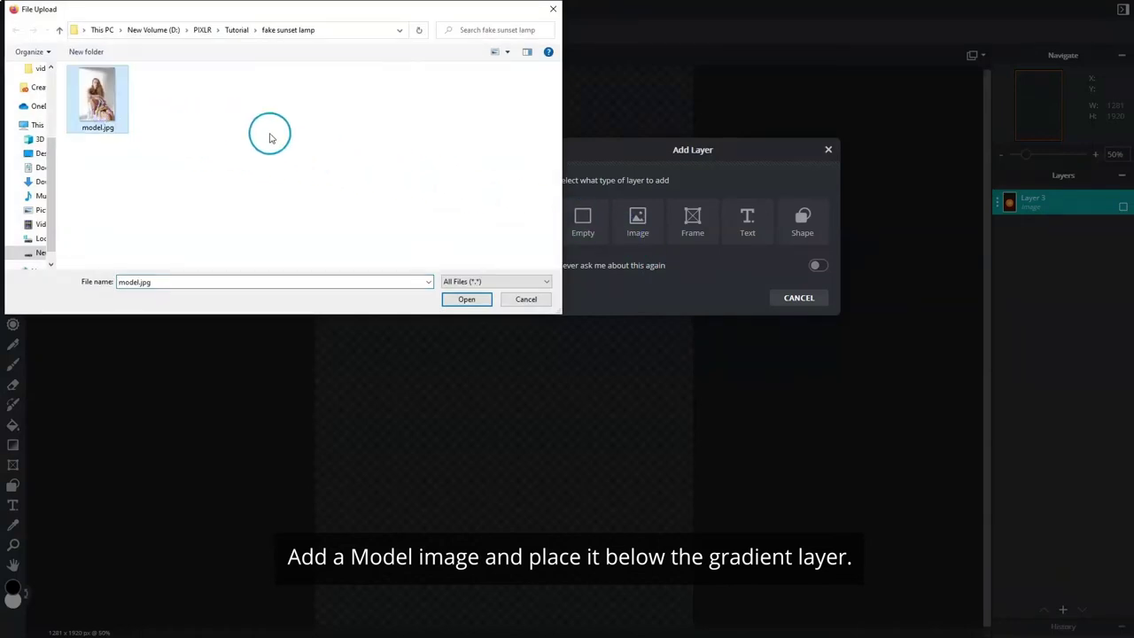
pyautogui.click(467, 299)
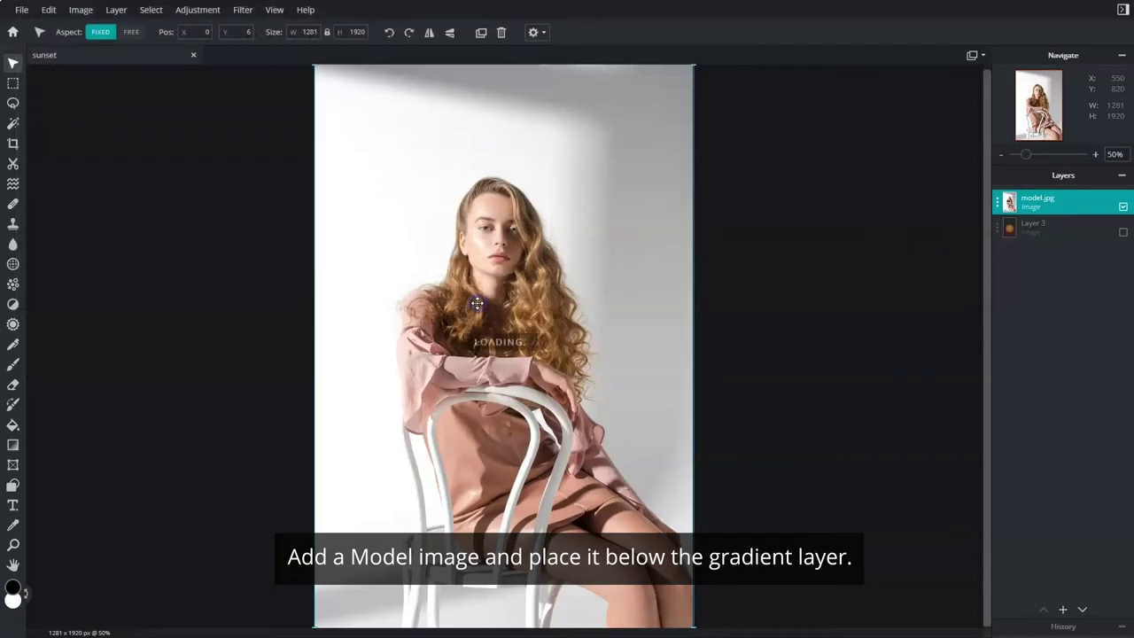
pyautogui.moveTo(1042, 206); pyautogui.dragTo(1042, 232)
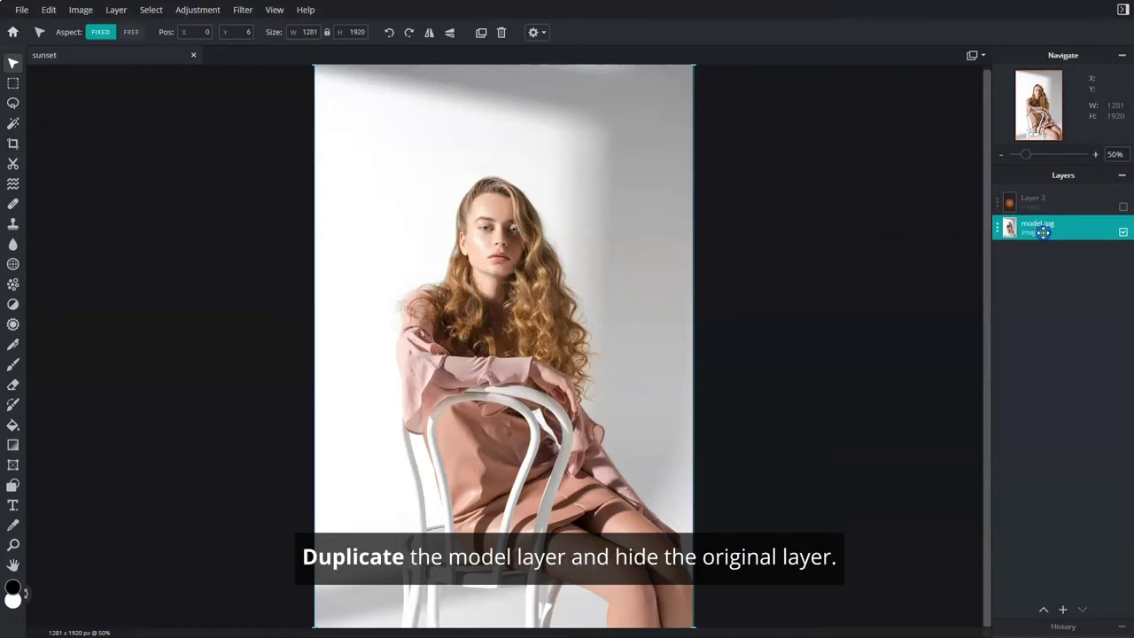
# Duplicate the model.jpg layer and hide the original.
pyautogui.click(998, 228)
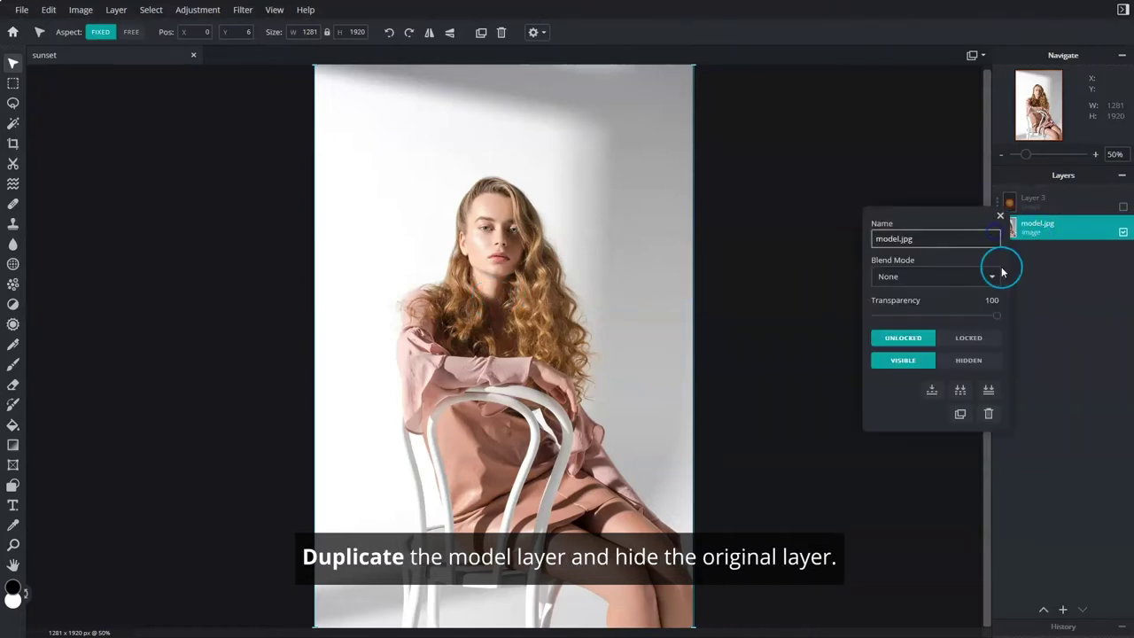
pyautogui.click(959, 414)
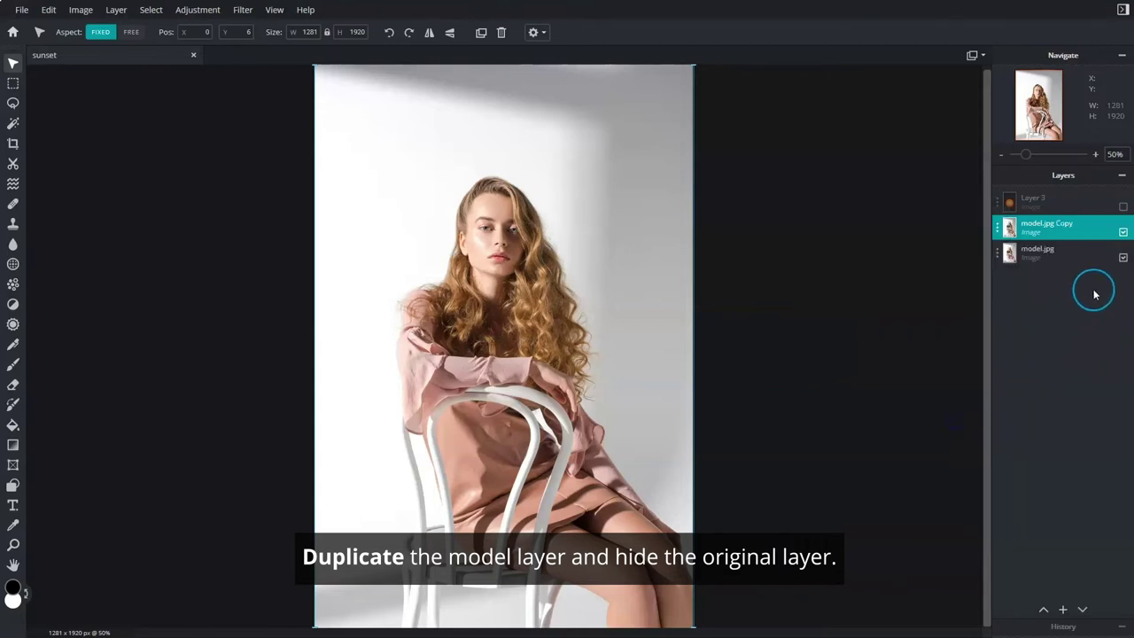
pyautogui.click(1122, 258)
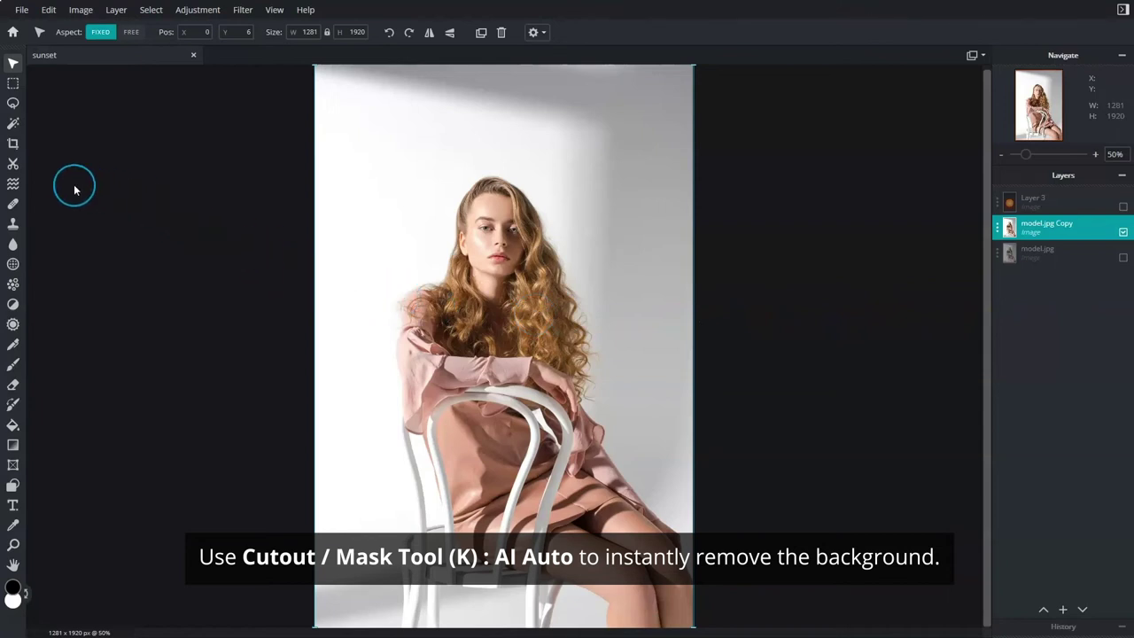
# Cut out the model on the copy layer with AI Auto and trim leftover background around the hair, sleeve and chair gap with Lasso Mask.
pyautogui.click(15, 165)
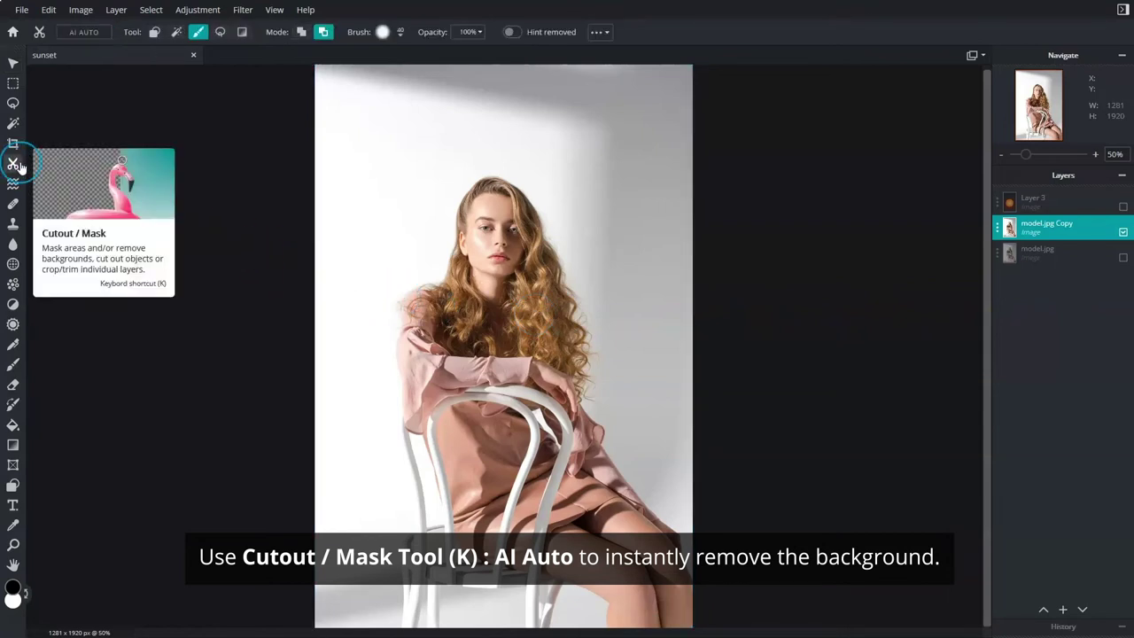
pyautogui.click(83, 34)
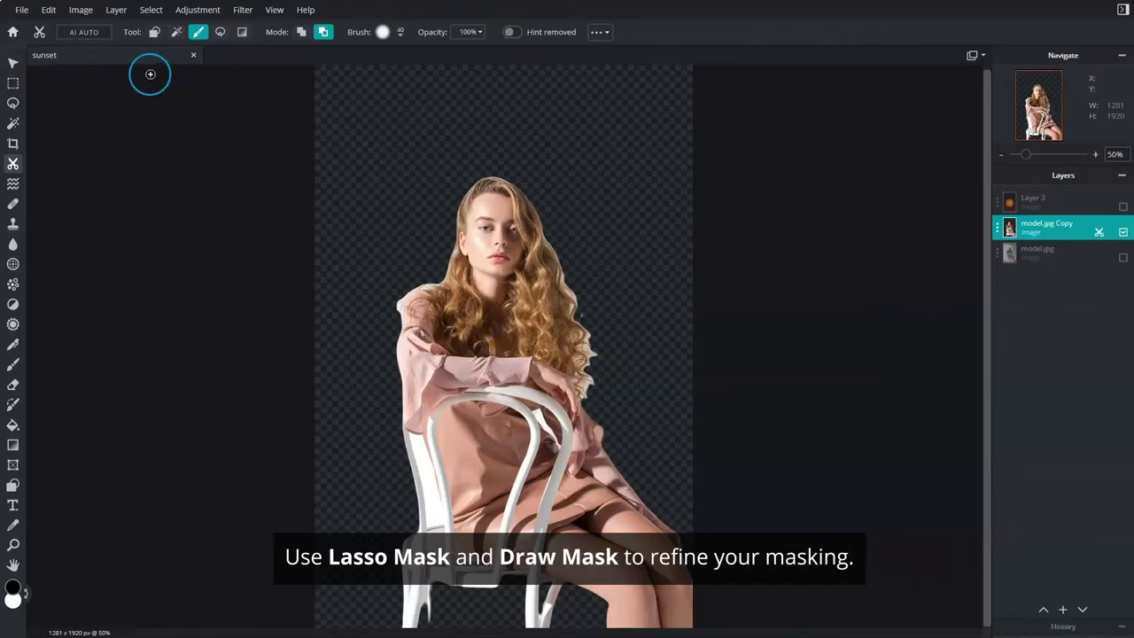
pyautogui.click(220, 34)
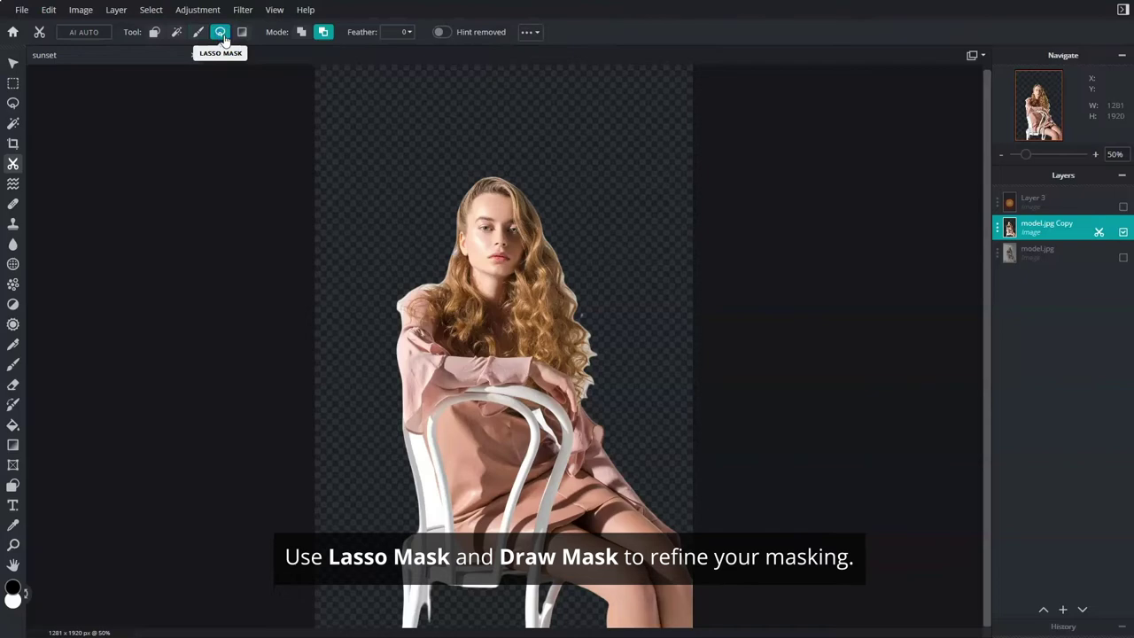
pyautogui.click(322, 33)
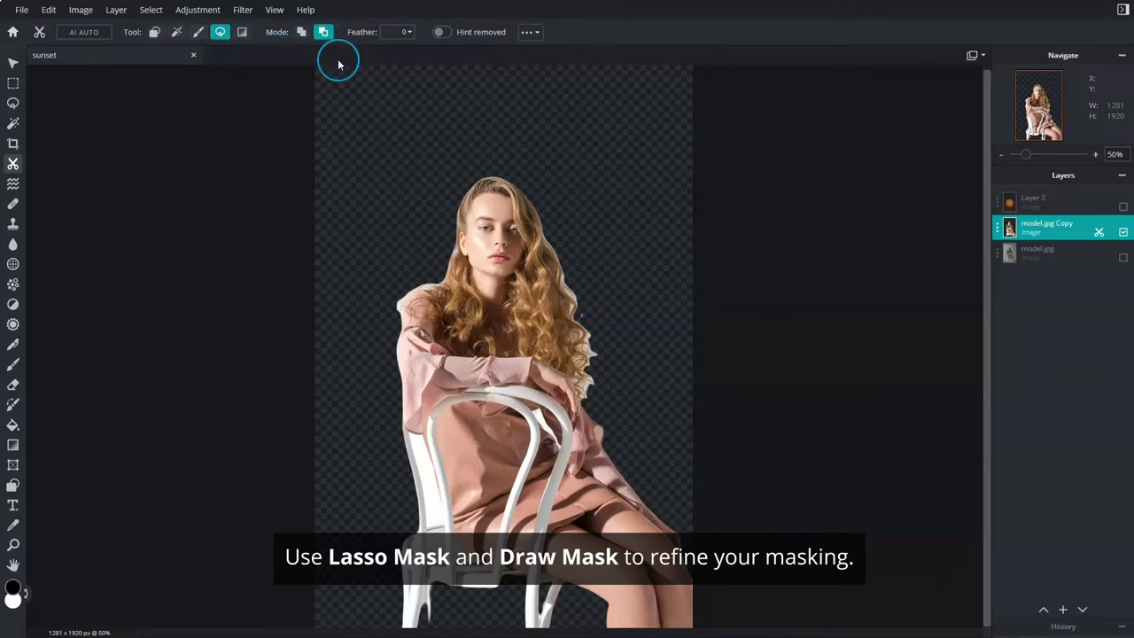
pyautogui.scroll(5, 458, 330)
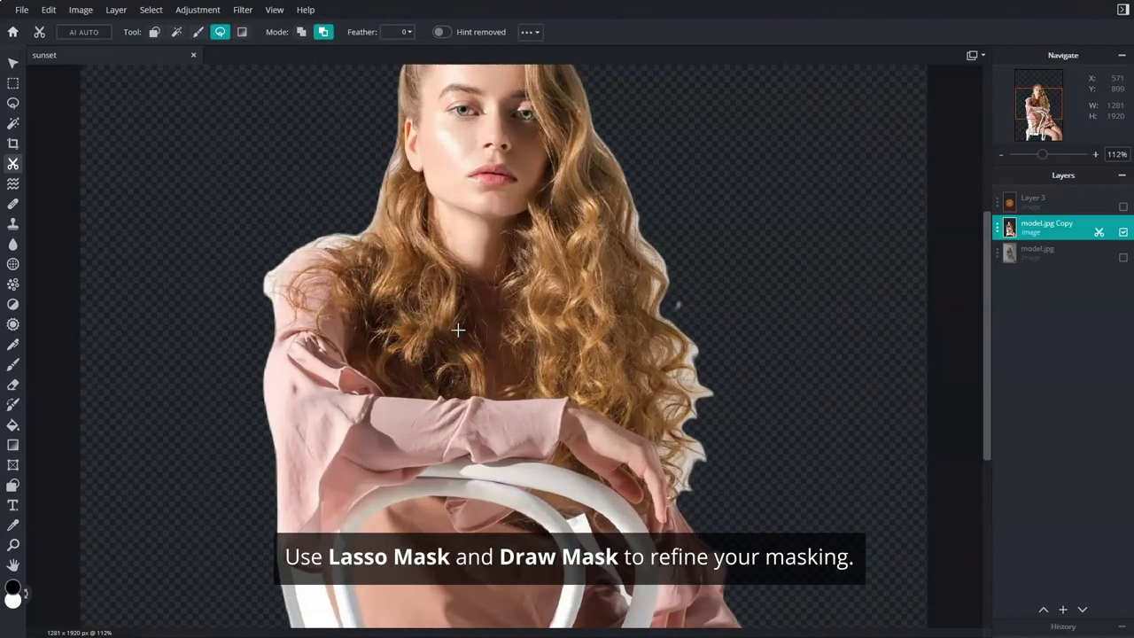
pyautogui.scroll(2, 458, 330)
pyautogui.moveTo(219, 295); pyautogui.dragTo(218, 303)
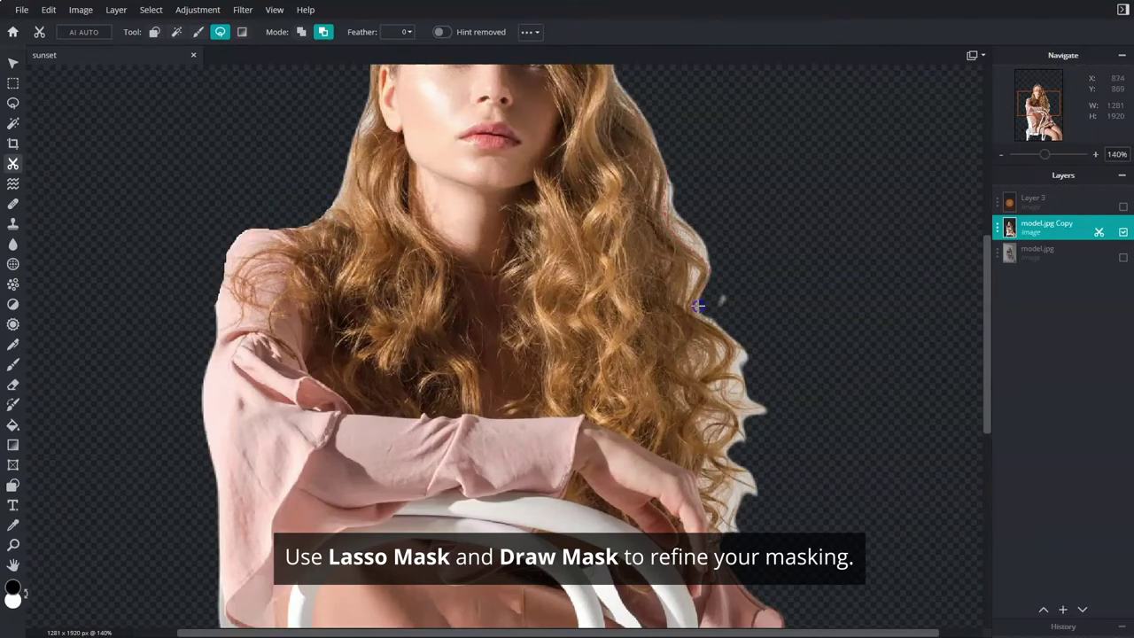
pyautogui.click(709, 496)
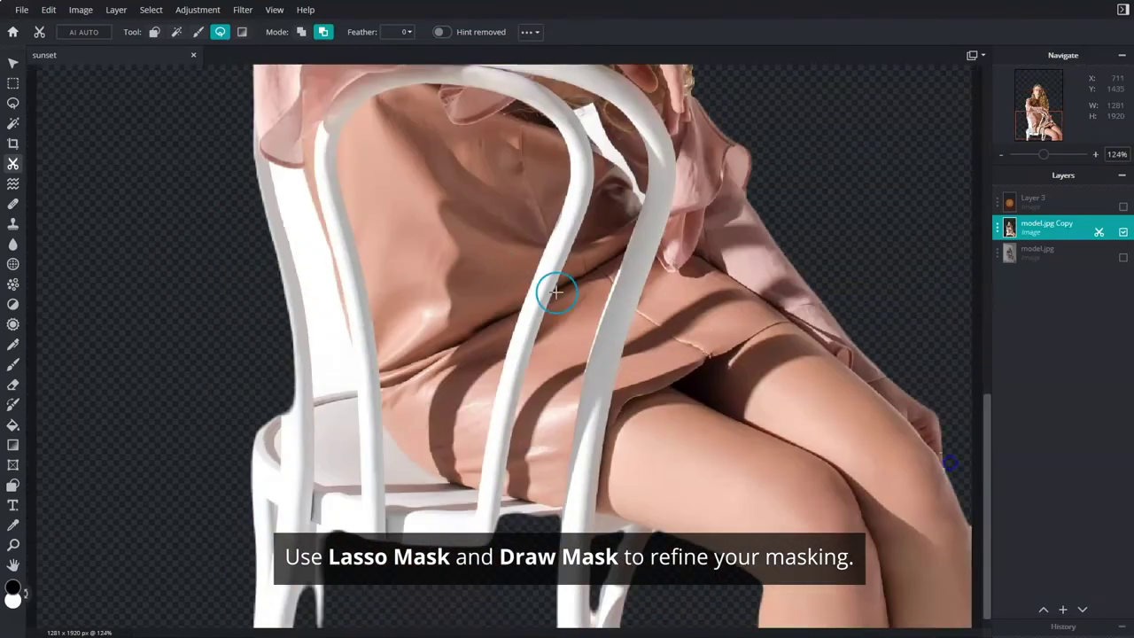
pyautogui.click(286, 168)
# Restore the missing edge of the chair's outer rear post and the adjoining sleeve edge with Draw Mask in keep mode.
pyautogui.press('b')
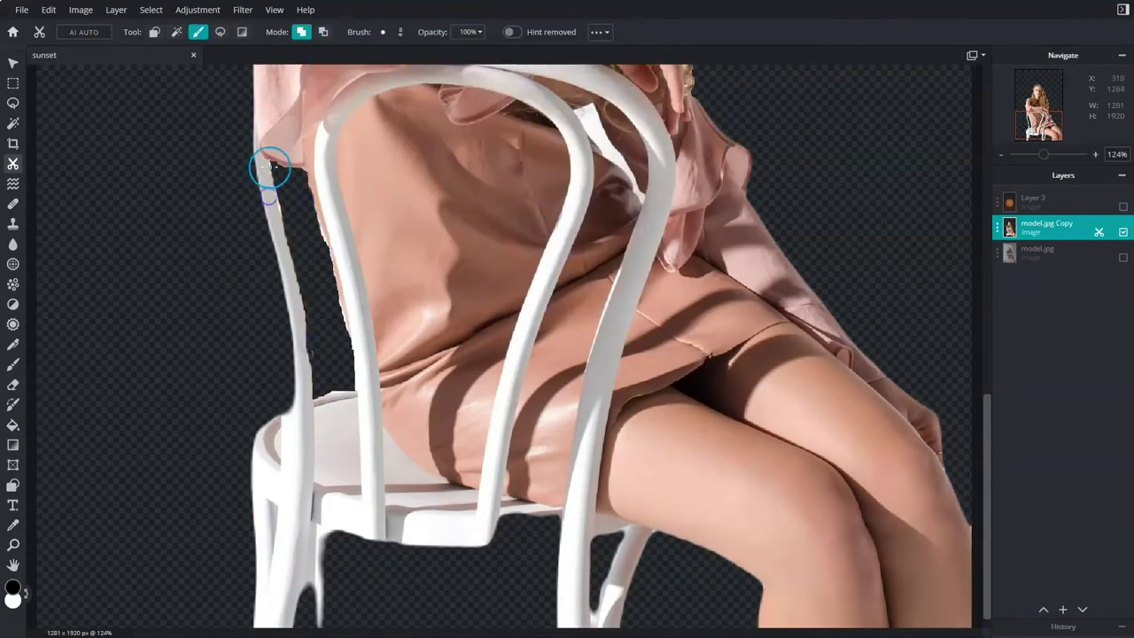
pyautogui.moveTo(284, 417)
pyautogui.mouseDown()
pyautogui.moveTo(256, 139)
pyautogui.moveTo(286, 375)
pyautogui.mouseUp()
pyautogui.moveTo(255, 93); pyautogui.dragTo(252, 118)
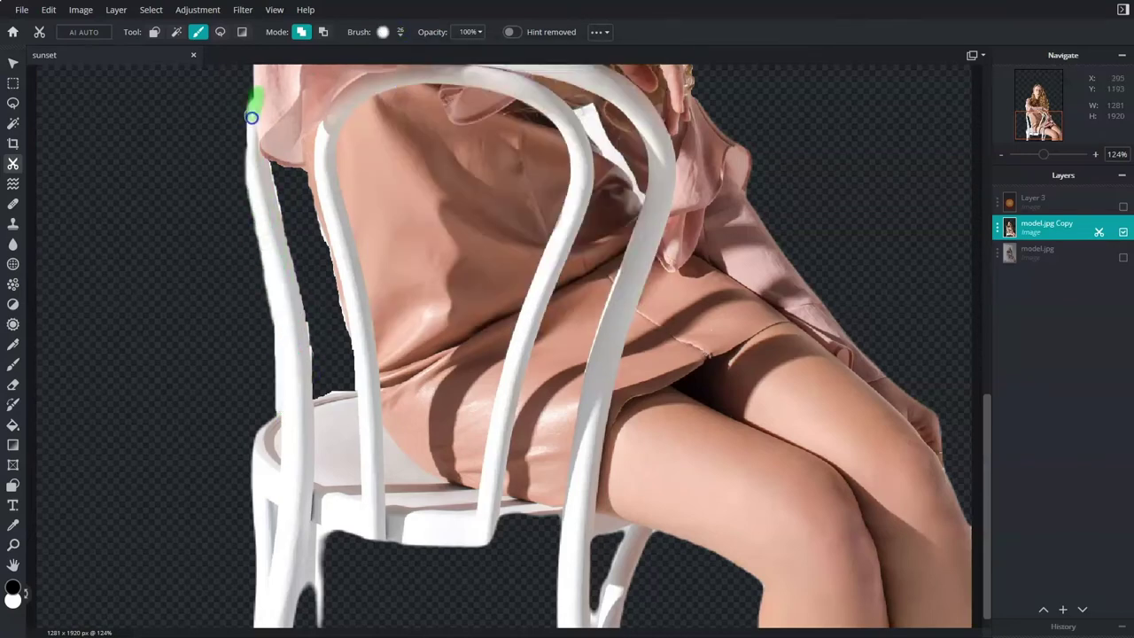
# Mask out the white background patch inside the chair back with the wand mask at tolerance 32 and feather 2.
pyautogui.scroll(3, 303, 354)
pyautogui.press('w')
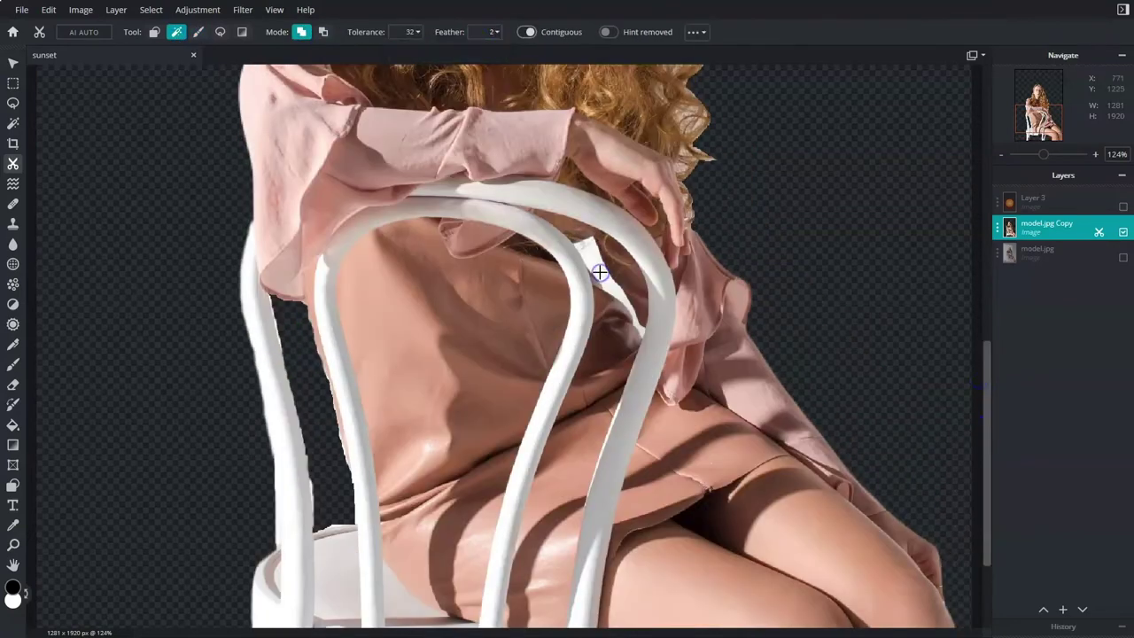
pyautogui.scroll(-3, 599, 272)
# Paint back the missing underside of the chair seat with Draw Mask and finish refining the cutout with Lasso Mask.
pyautogui.click(199, 32)
pyautogui.moveTo(466, 504); pyautogui.dragTo(548, 503)
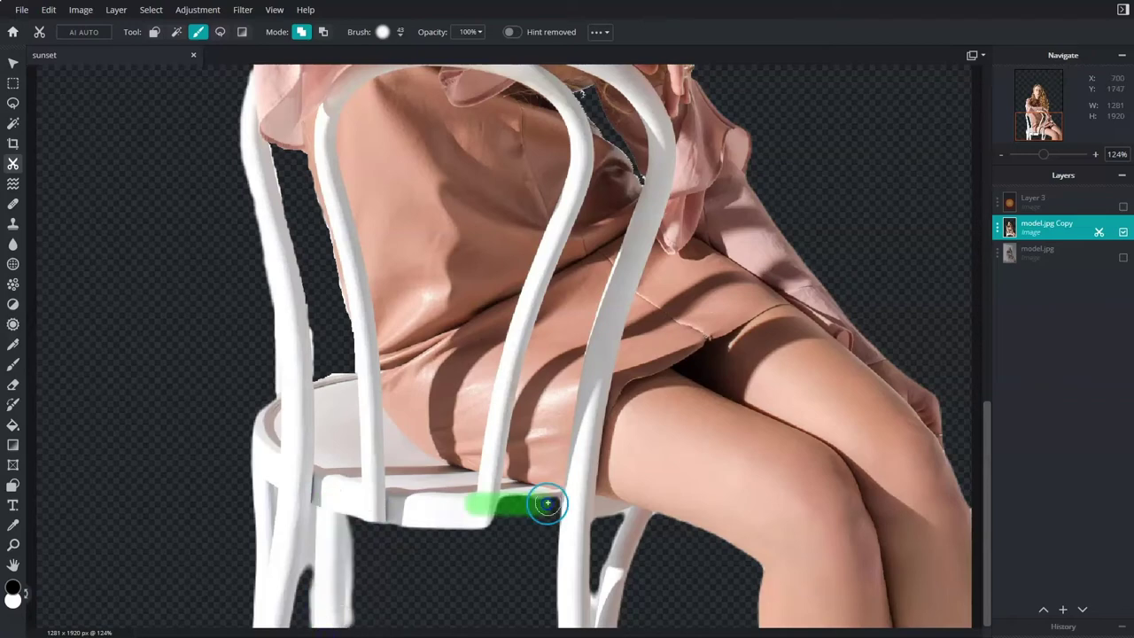
pyautogui.scroll(-2, 274, 97)
pyautogui.press('l')
pyautogui.scroll(-2, 486, 405)
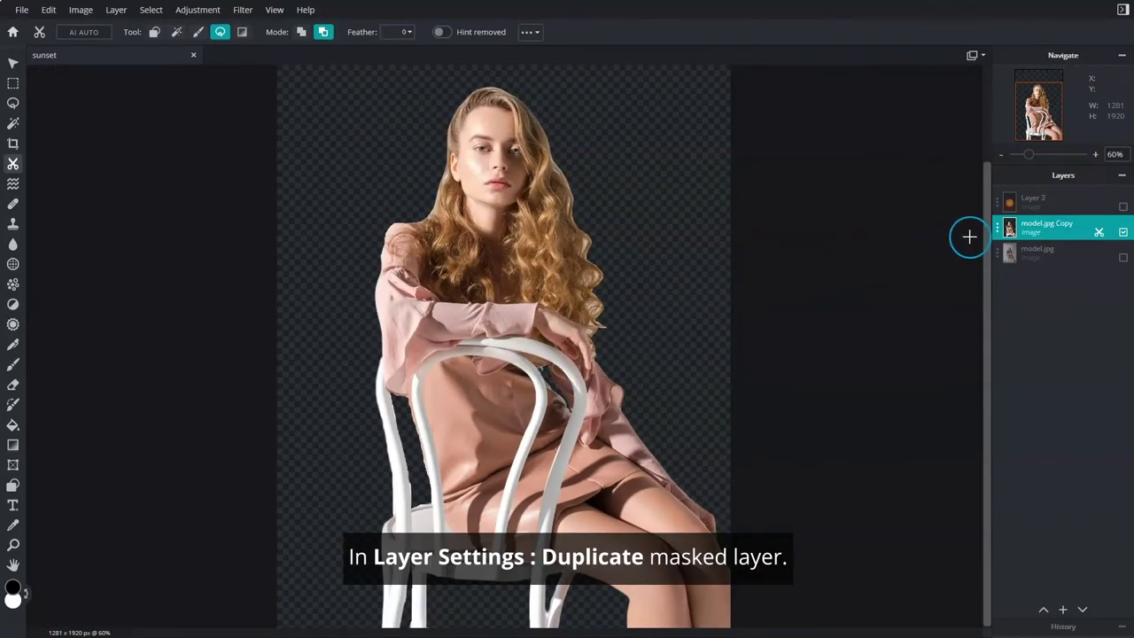
# Duplicate the masked model layer and paint the upper copy entirely black with a 330 px Draw brush.
pyautogui.click(999, 232)
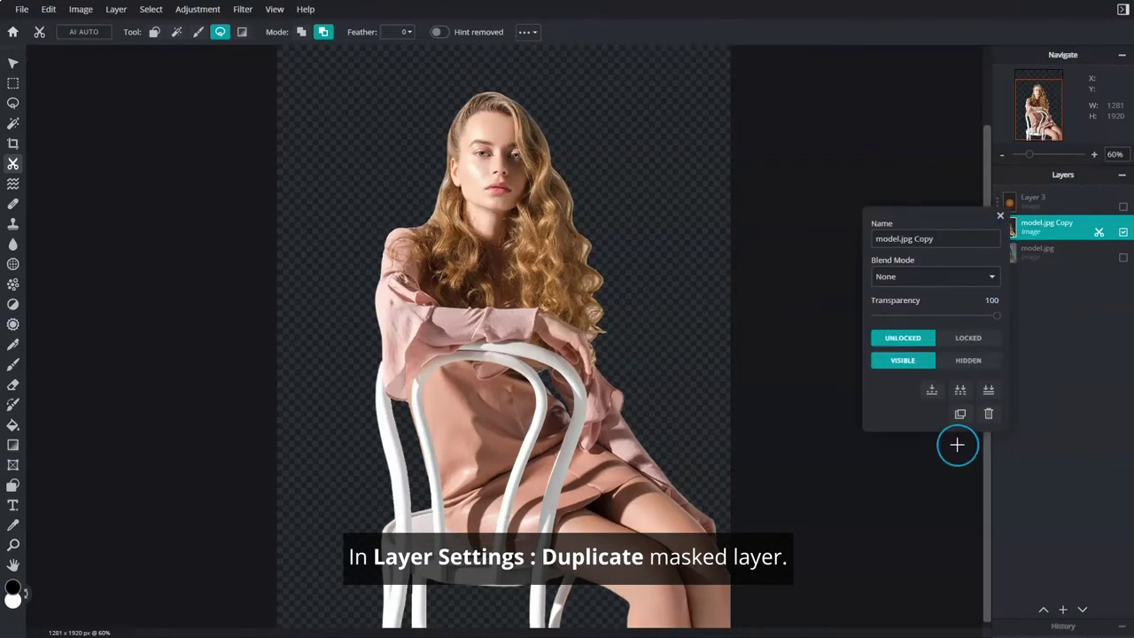
pyautogui.click(960, 416)
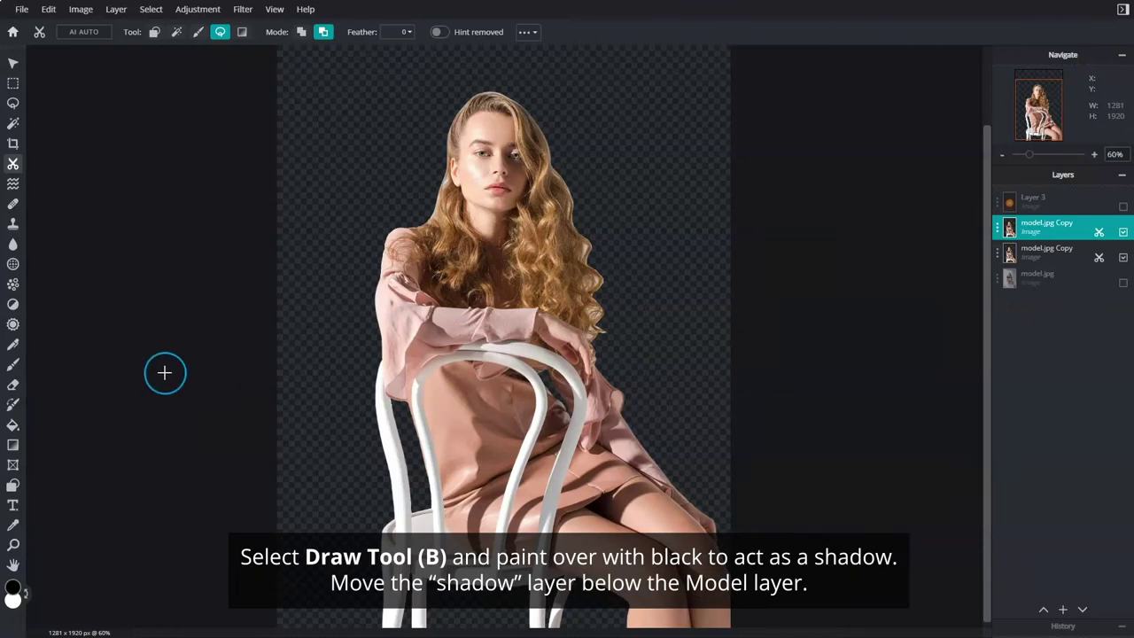
pyautogui.click(12, 366)
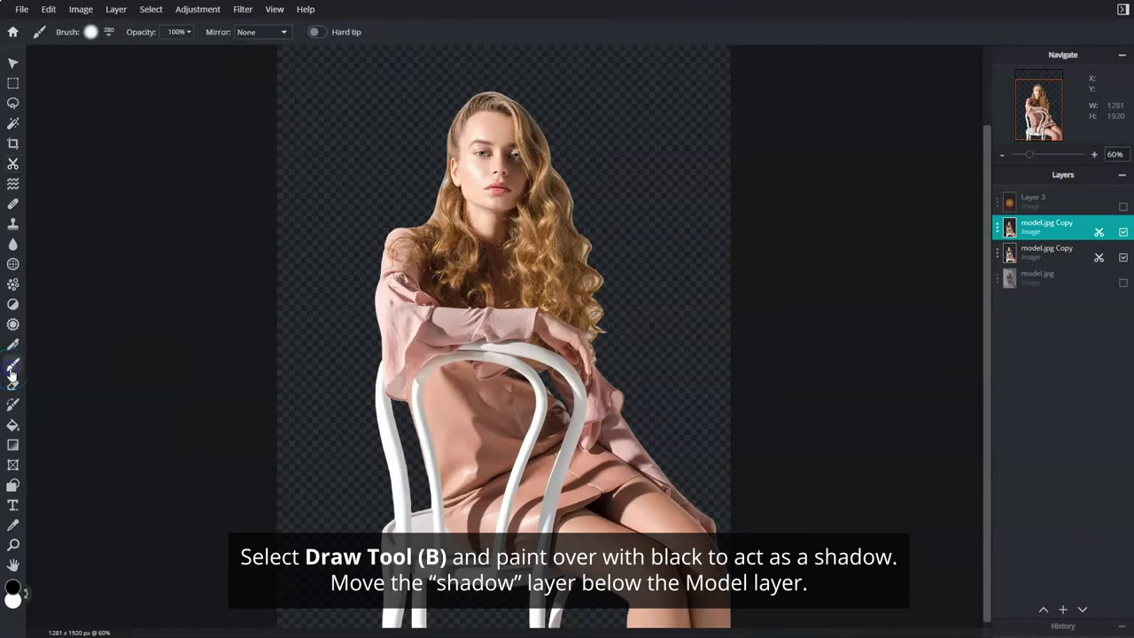
pyautogui.click(108, 36)
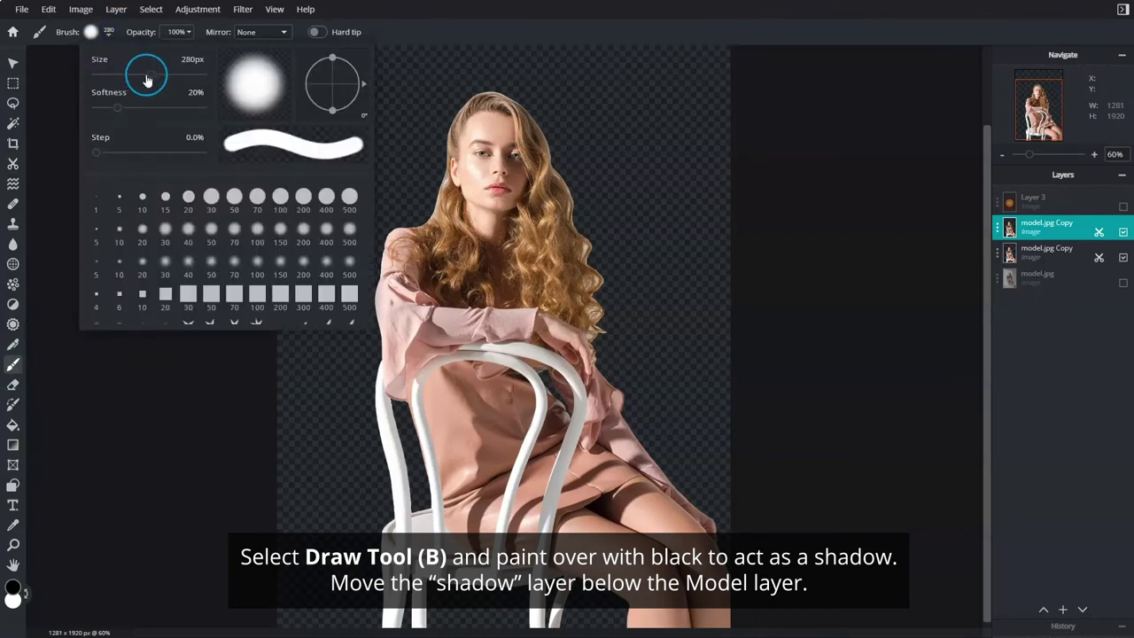
pyautogui.click(155, 359)
pyautogui.moveTo(562, 80)
pyautogui.mouseDown()
pyautogui.moveTo(433, 161)
pyautogui.moveTo(537, 123)
pyautogui.moveTo(530, 162)
pyautogui.moveTo(326, 305)
pyautogui.moveTo(567, 202)
pyautogui.moveTo(334, 416)
pyautogui.moveTo(524, 326)
pyautogui.moveTo(581, 282)
pyautogui.moveTo(373, 493)
pyautogui.moveTo(633, 353)
pyautogui.moveTo(390, 563)
pyautogui.moveTo(528, 482)
pyautogui.moveTo(392, 609)
pyautogui.moveTo(589, 558)
pyautogui.moveTo(563, 604)
pyautogui.moveTo(645, 513)
pyautogui.moveTo(565, 511)
pyautogui.moveTo(635, 481)
pyautogui.moveTo(664, 608)
pyautogui.moveTo(720, 611)
pyautogui.mouseUp()
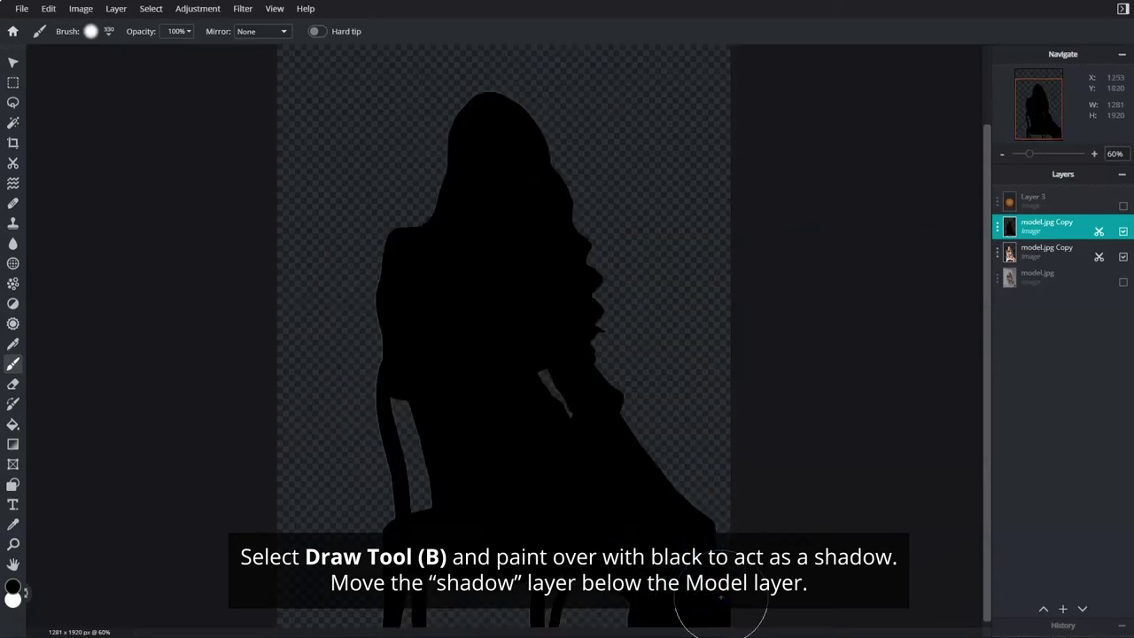
# Place the black shadow layer below the model cutout and shift it right and down to about X 57, Y 79.
pyautogui.moveTo(1032, 229); pyautogui.dragTo(1033, 254)
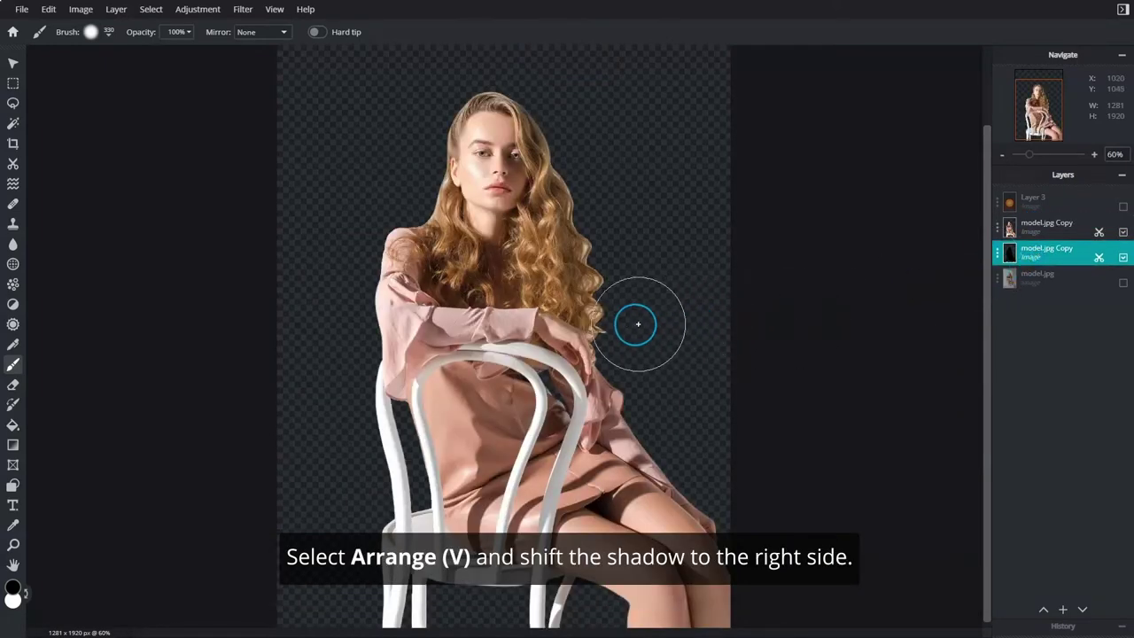
pyautogui.click(14, 65)
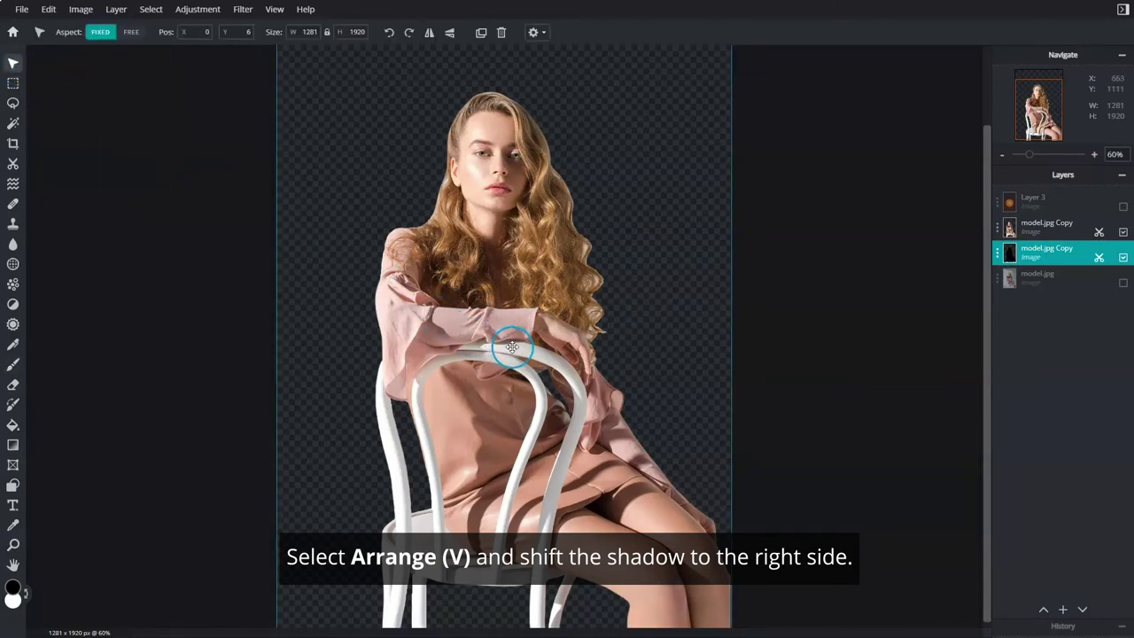
pyautogui.moveTo(512, 347); pyautogui.dragTo(531, 372)
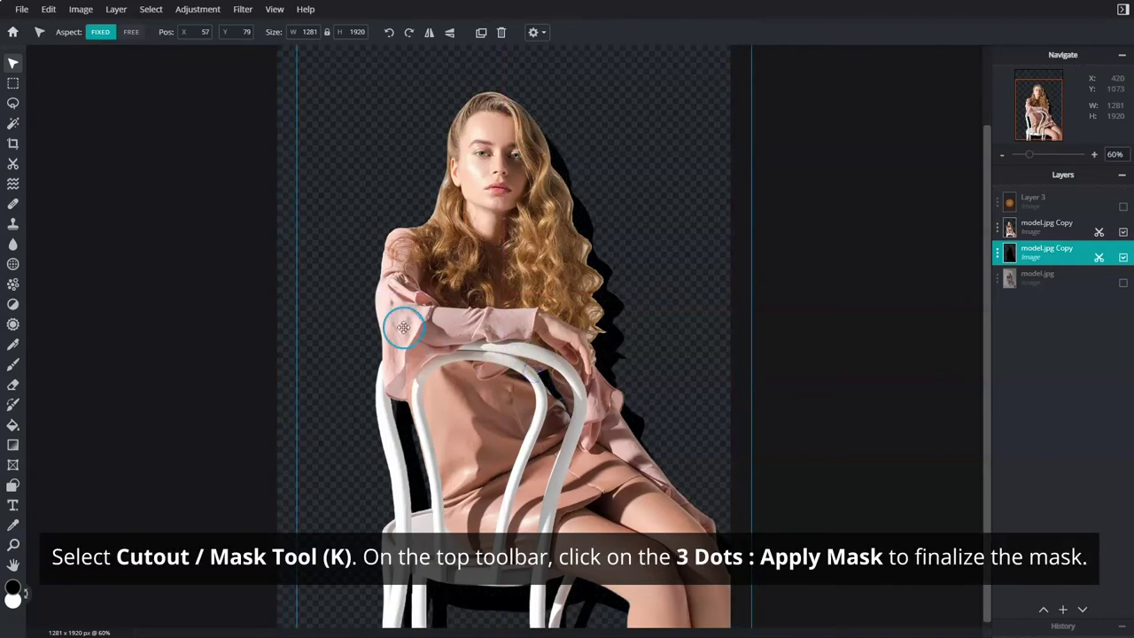
# Apply the cutout mask permanently to the black shadow layer.
pyautogui.click(14, 166)
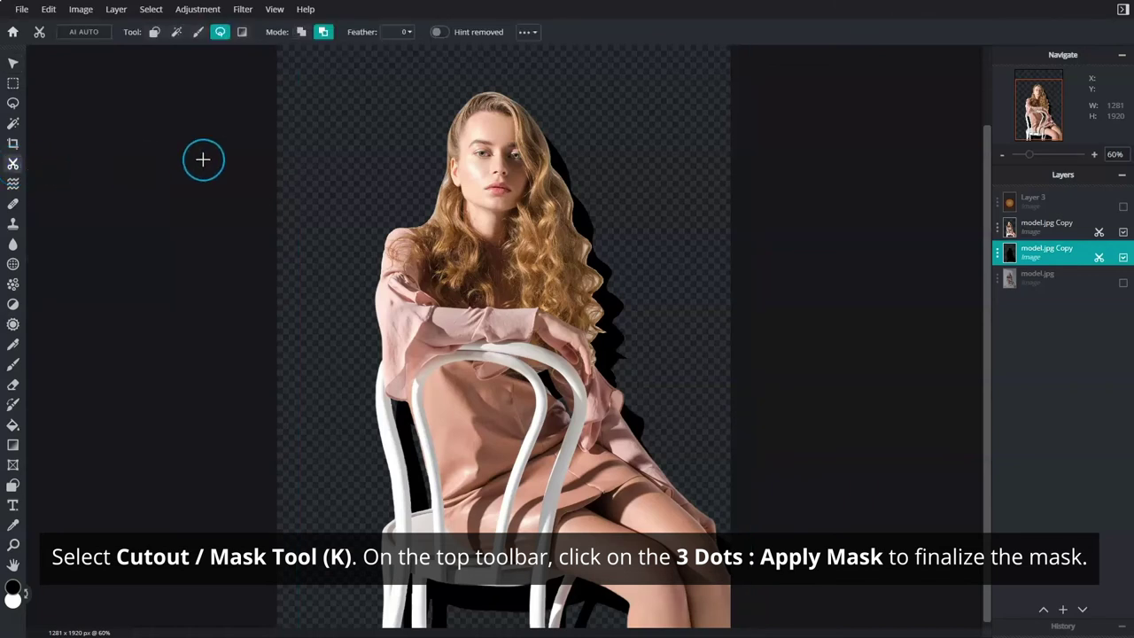
pyautogui.click(527, 32)
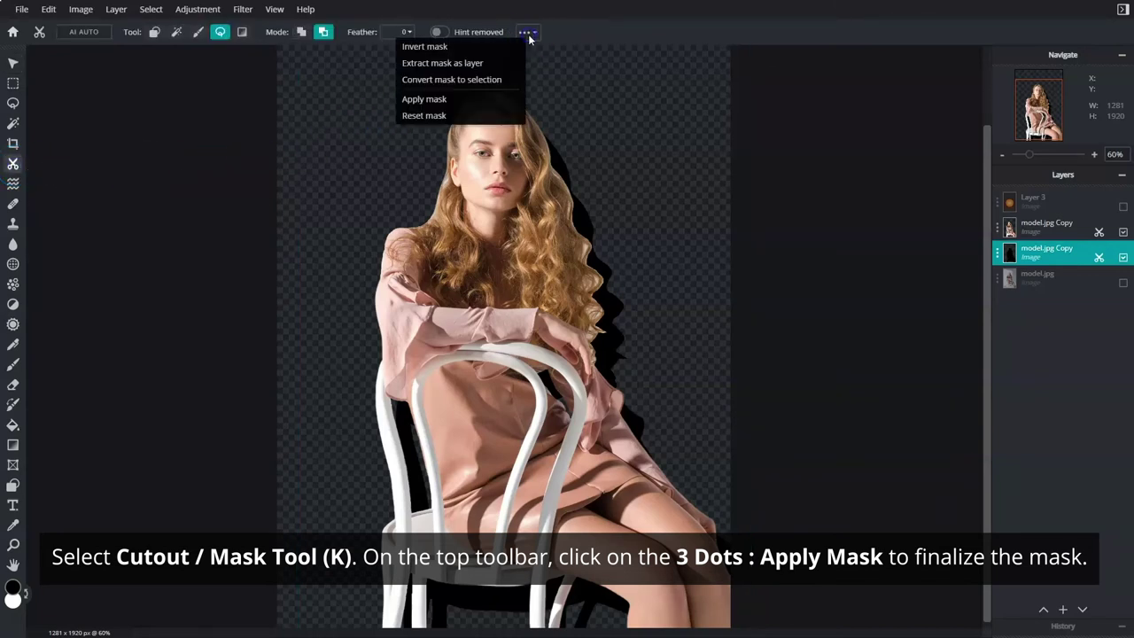
pyautogui.click(509, 100)
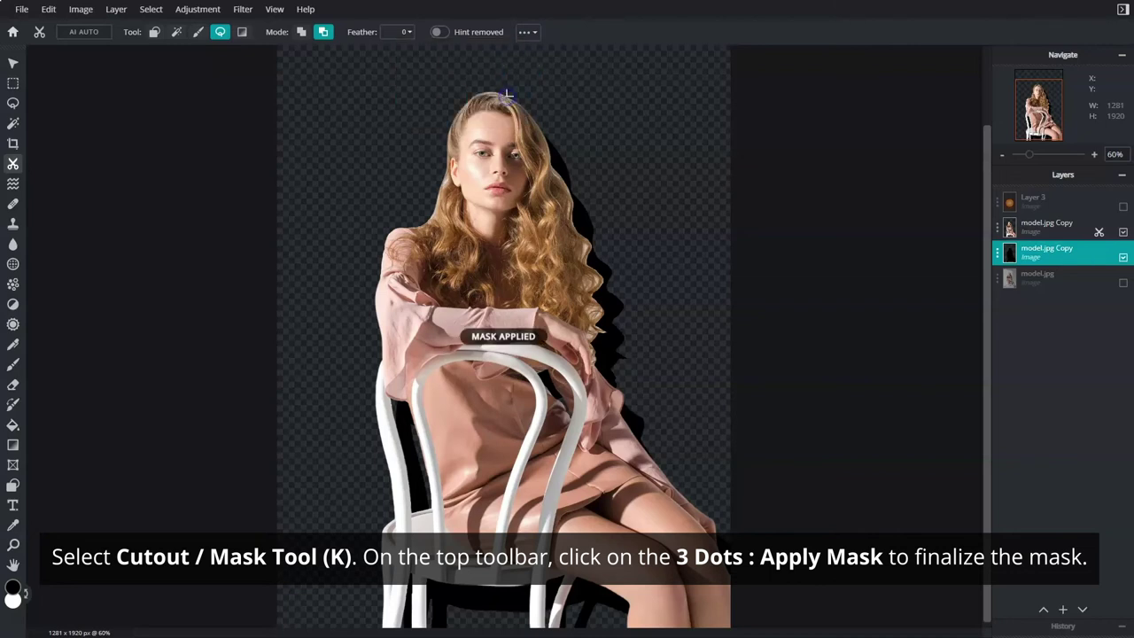
# Apply a Gaussian blur with amount 70 to the shadow layer.
pyautogui.click(243, 11)
pyautogui.click(248, 47)
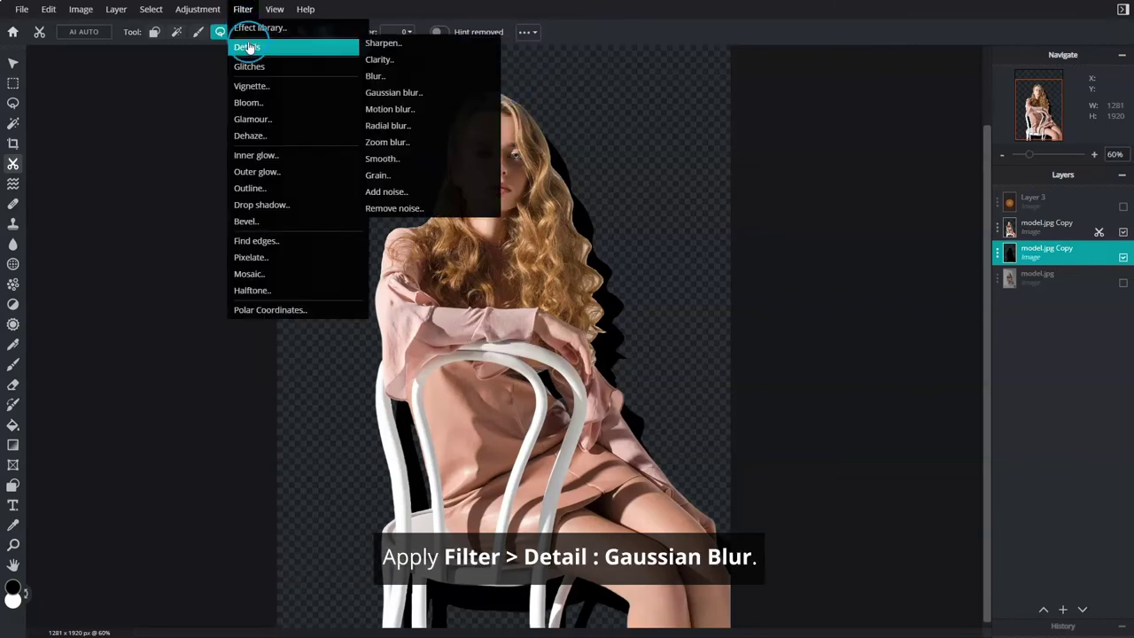
pyautogui.click(406, 94)
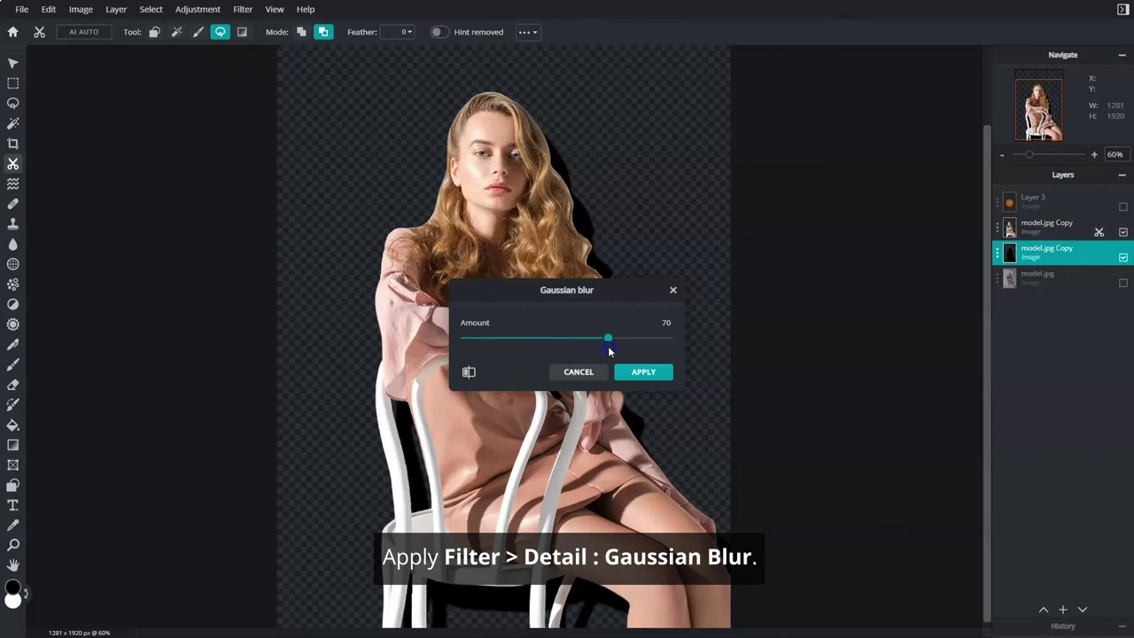
pyautogui.click(631, 375)
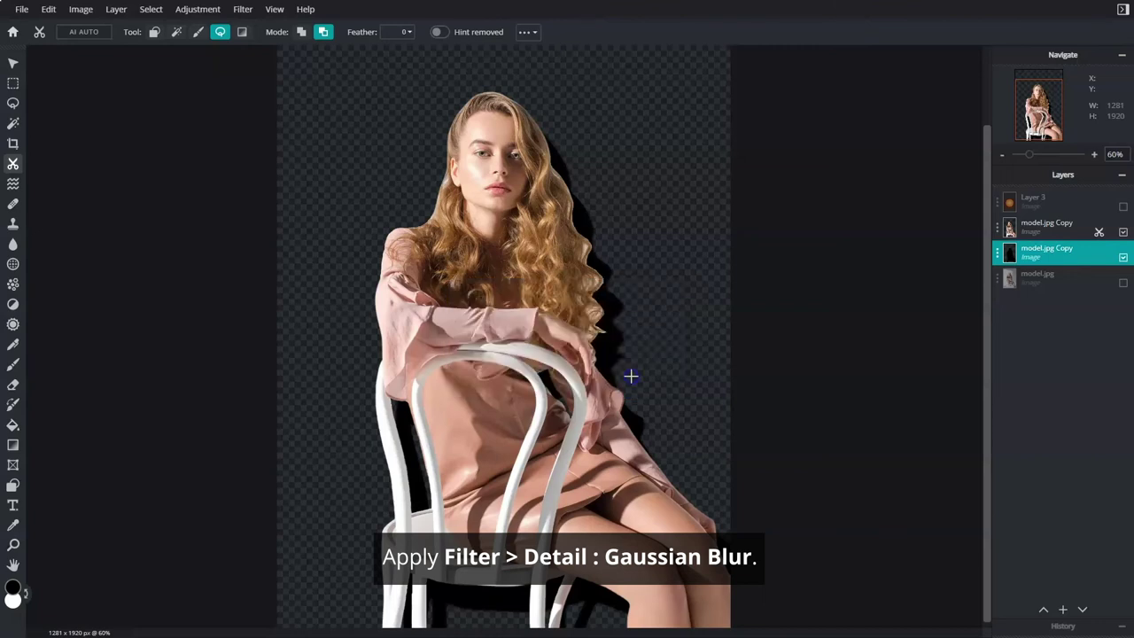
# Show the original model.jpg and gradient layers, and set the gradient layer to Multiply blend mode with transparency 80.
pyautogui.click(1122, 283)
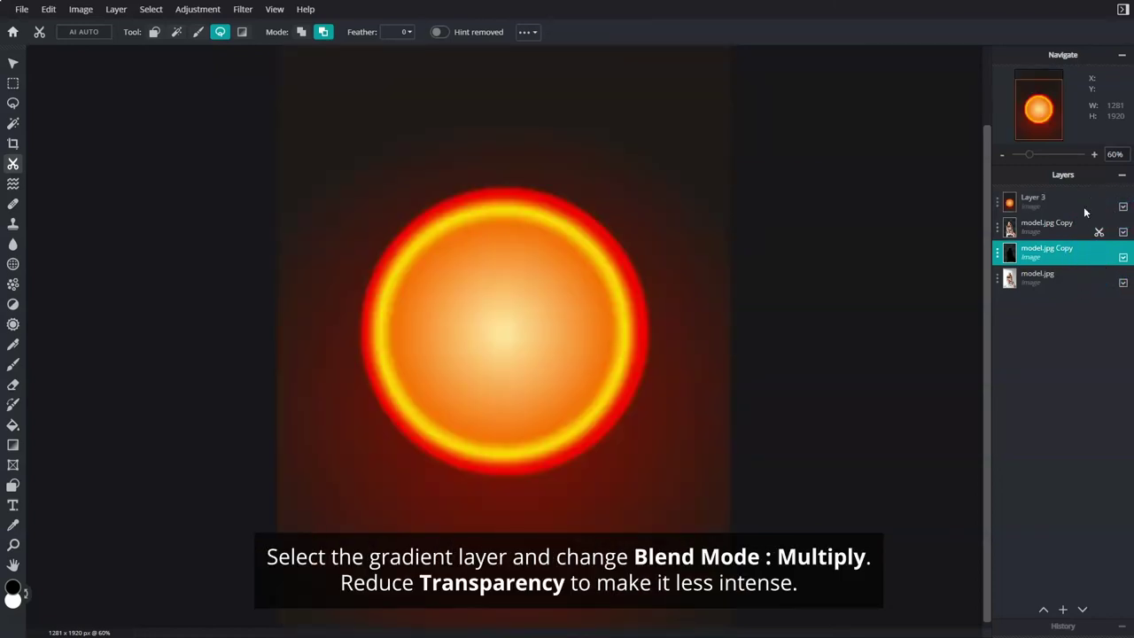
pyautogui.click(999, 207)
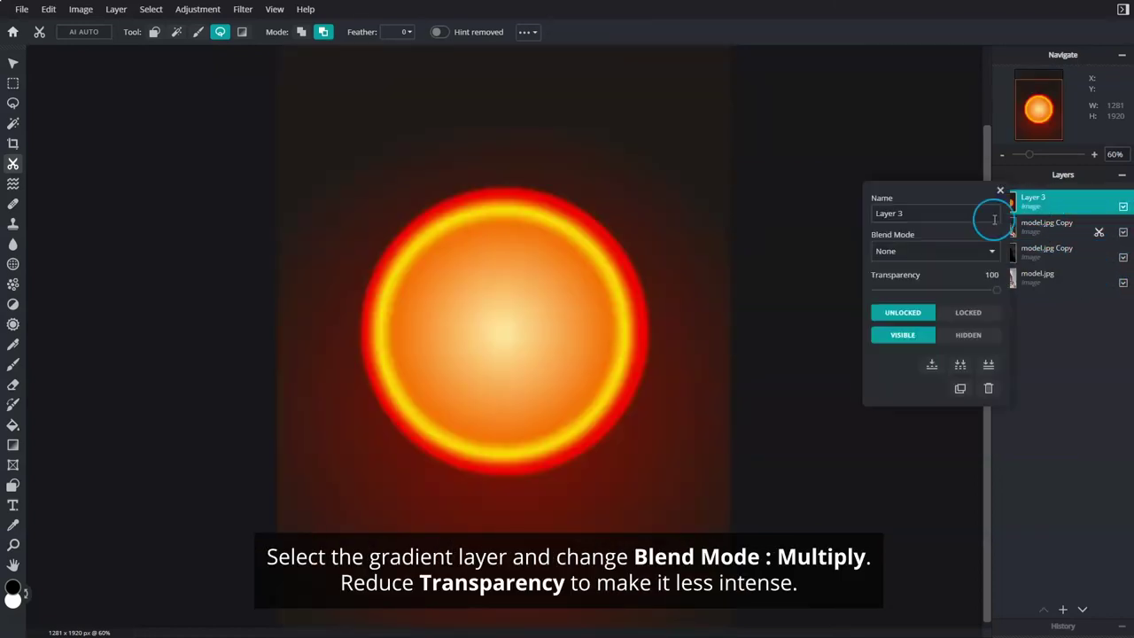
pyautogui.click(988, 252)
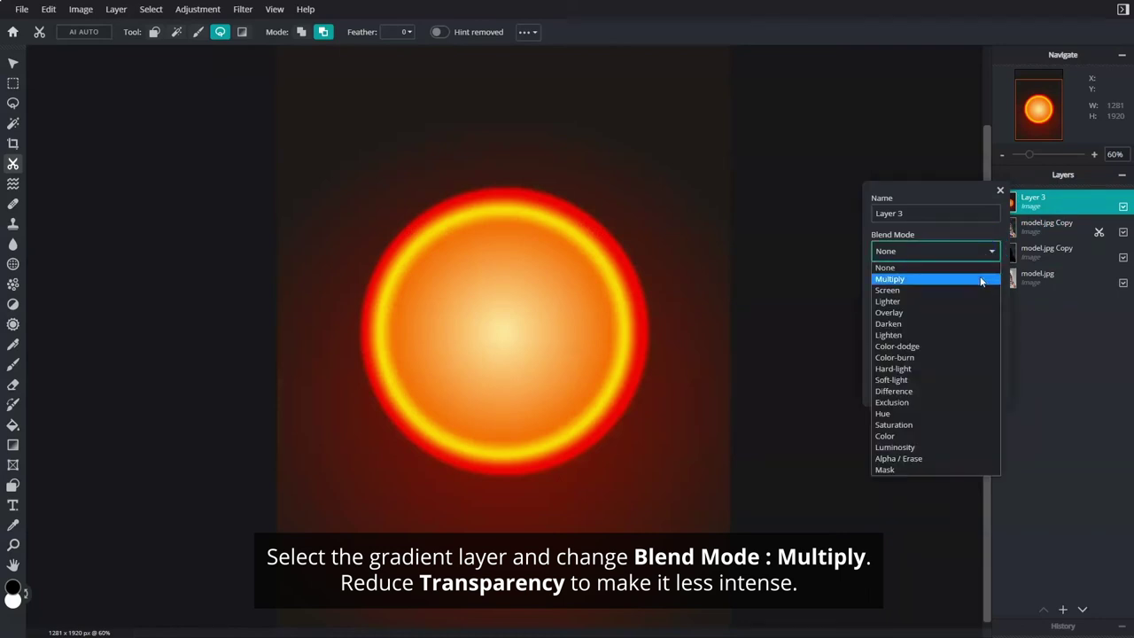
pyautogui.click(981, 278)
pyautogui.moveTo(994, 294); pyautogui.dragTo(980, 294)
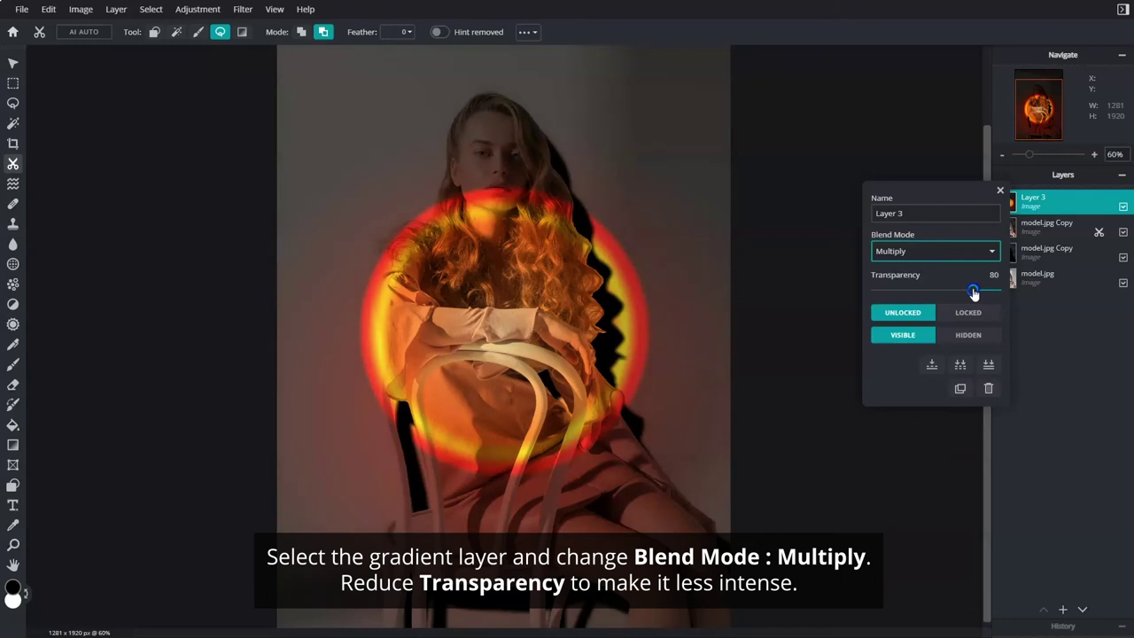
pyautogui.click(992, 198)
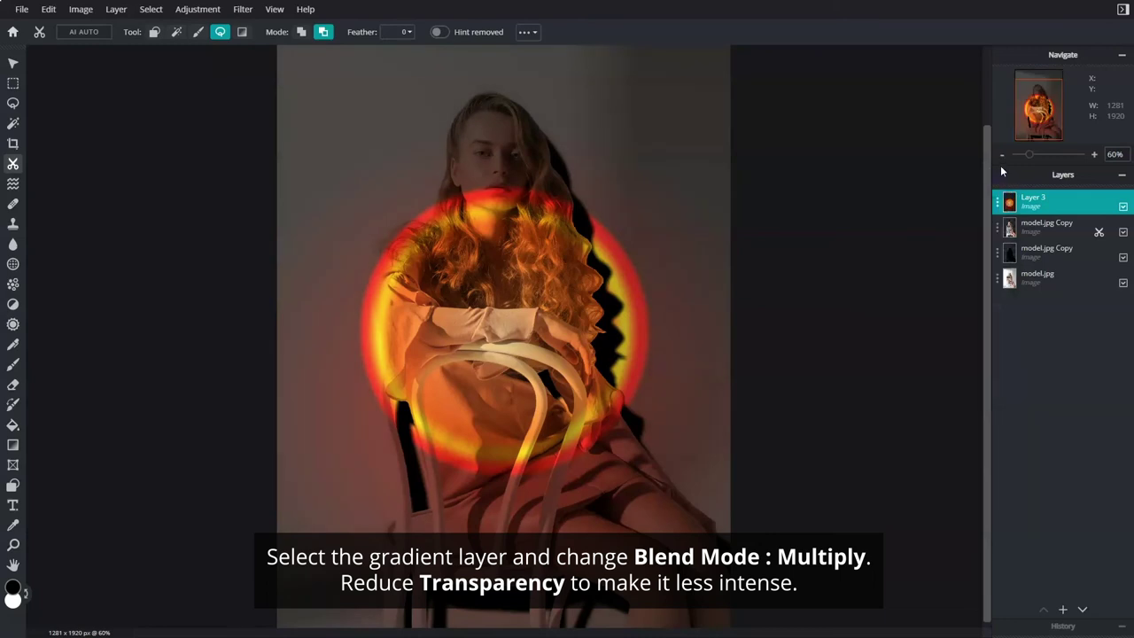
# Enlarge the gradient sun layer to about 3301 x 4948 px and position it at about X -1355, Y -1664 around the model.
pyautogui.click(1004, 160)
pyautogui.click(1003, 160)
pyautogui.click(1004, 160)
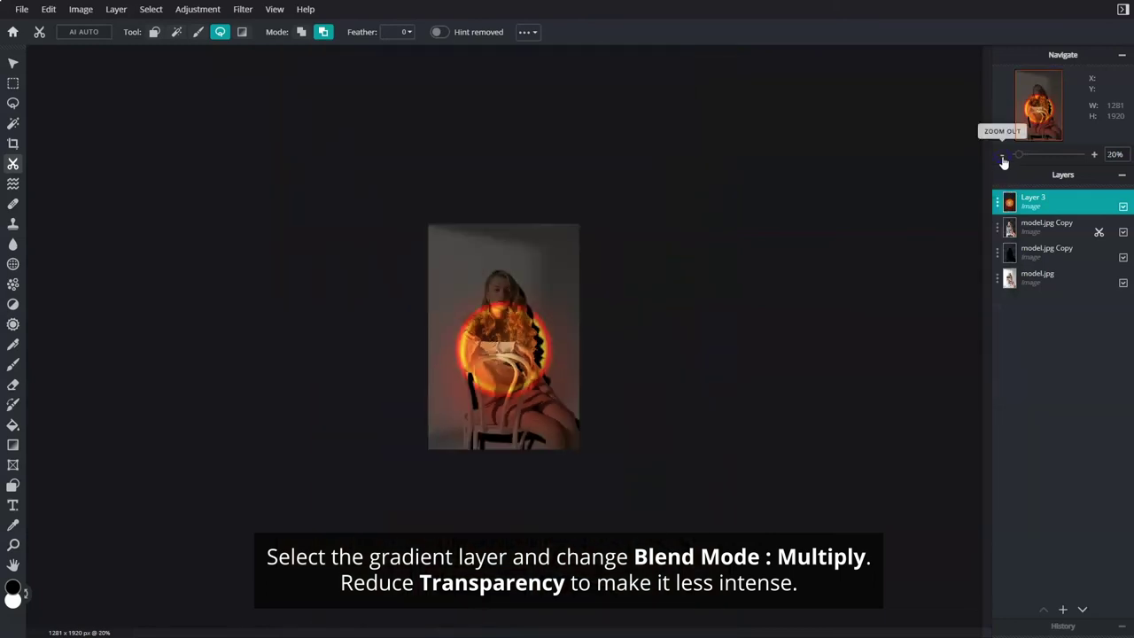
pyautogui.click(16, 68)
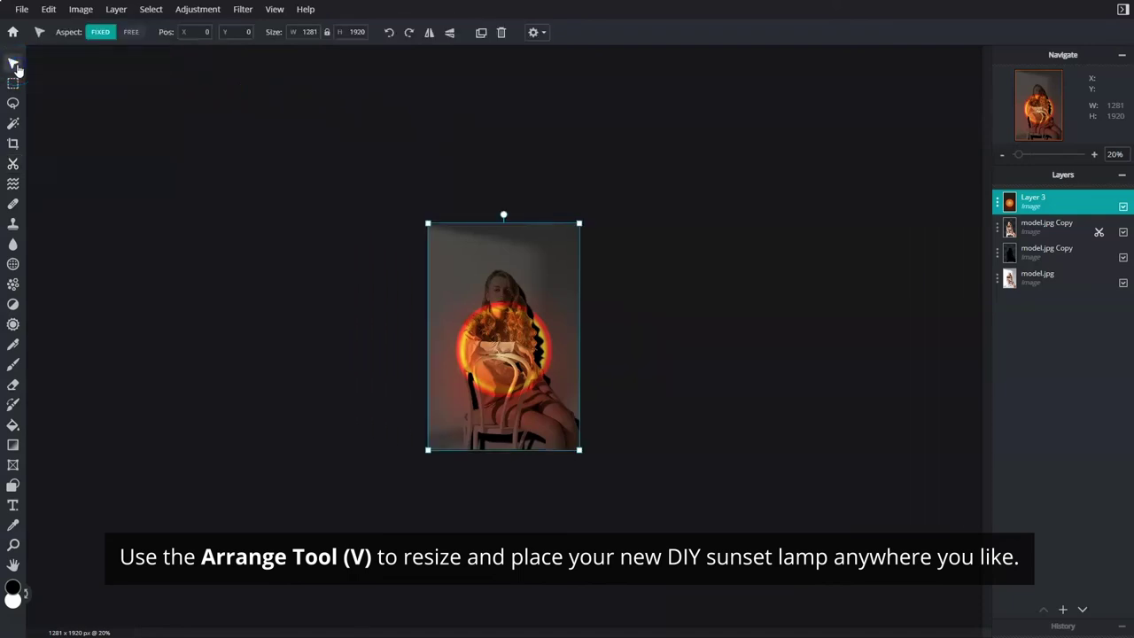
pyautogui.moveTo(427, 225); pyautogui.dragTo(322, 108)
pyautogui.moveTo(581, 451); pyautogui.dragTo(687, 573)
pyautogui.moveTo(545, 464); pyautogui.dragTo(516, 432)
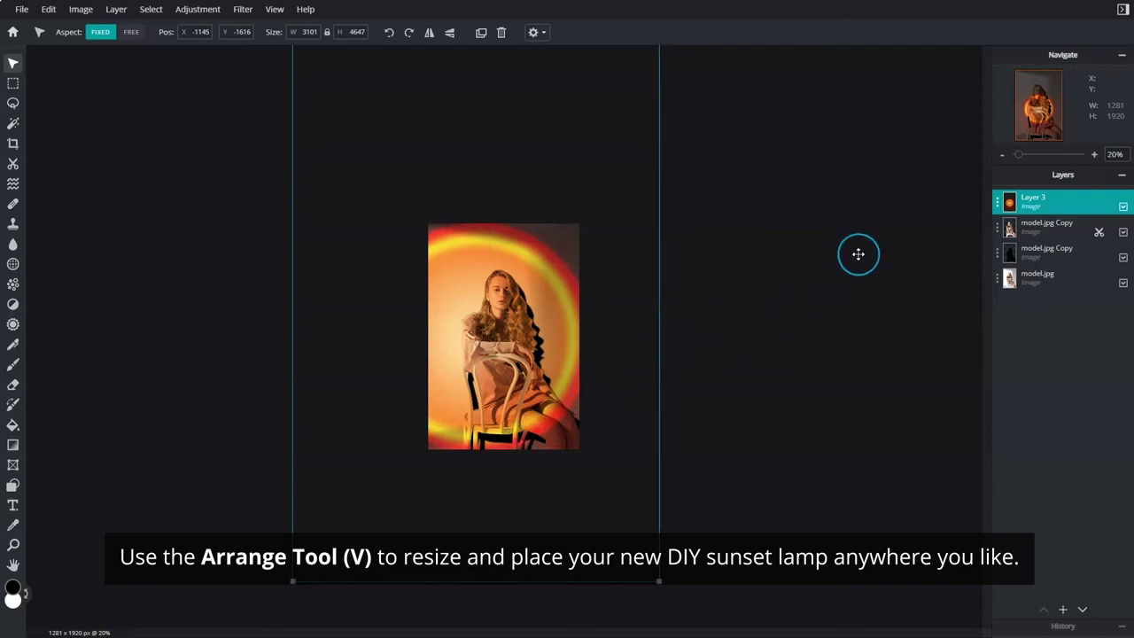
pyautogui.click(1093, 154)
pyautogui.click(1093, 154)
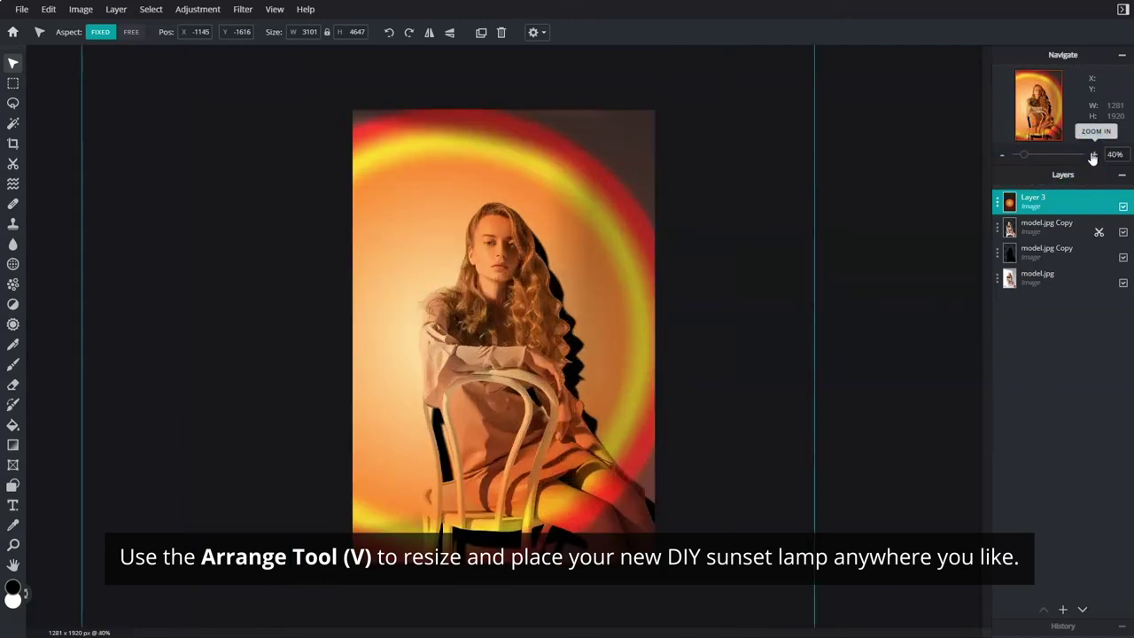
pyautogui.click(1095, 156)
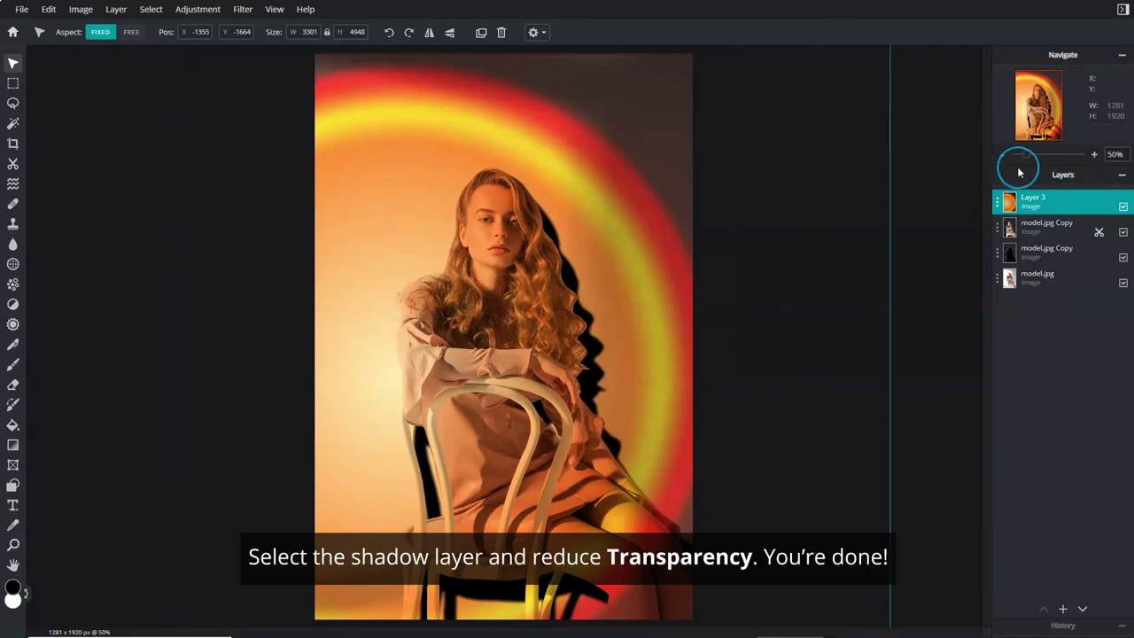
# Reduce the black shadow layer's transparency to 29.
pyautogui.click(995, 257)
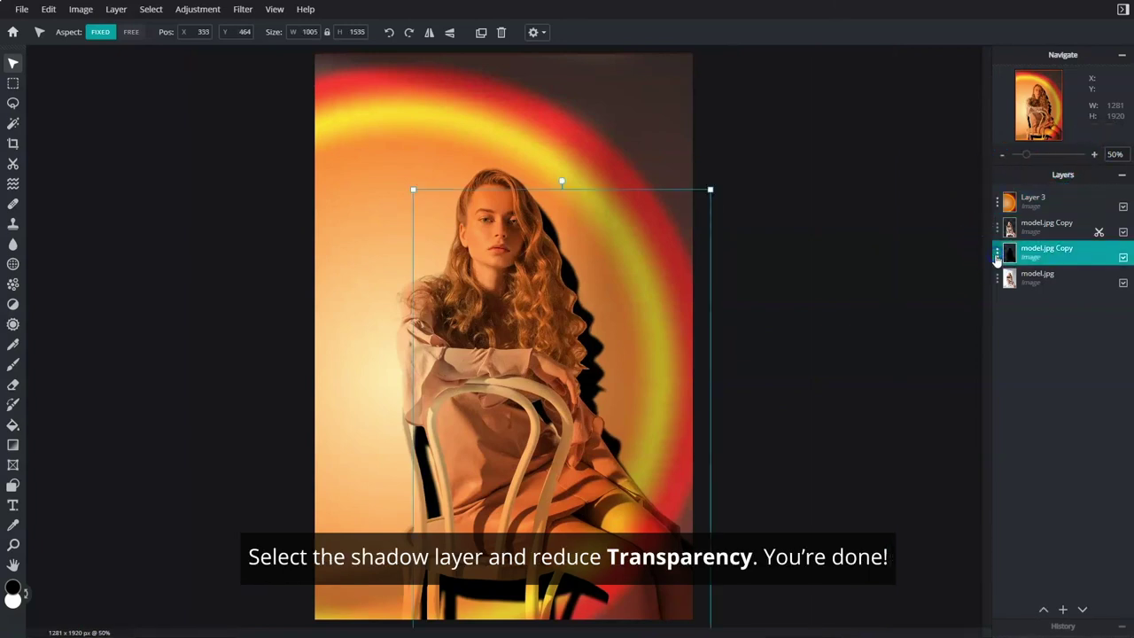
pyautogui.click(997, 256)
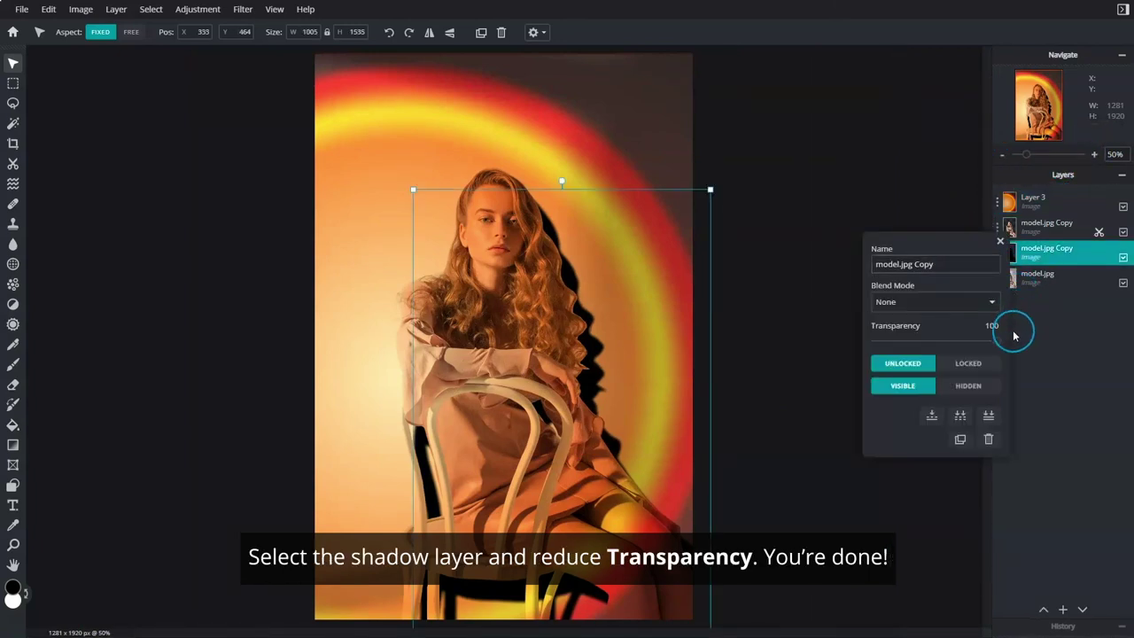
pyautogui.moveTo(998, 342); pyautogui.dragTo(916, 351)
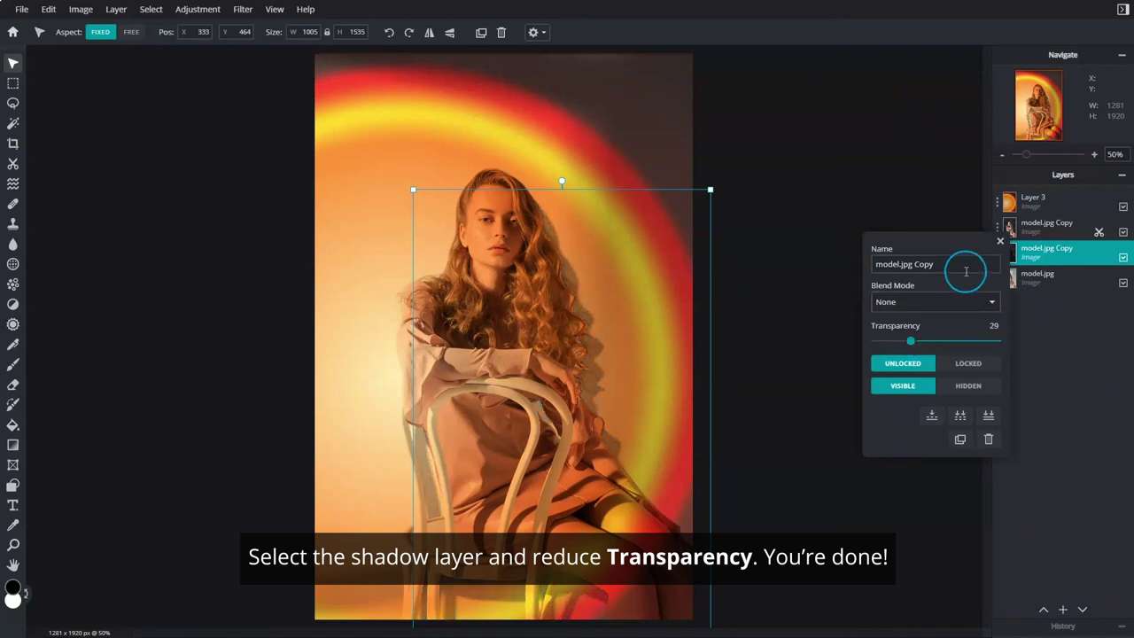
pyautogui.click(999, 241)
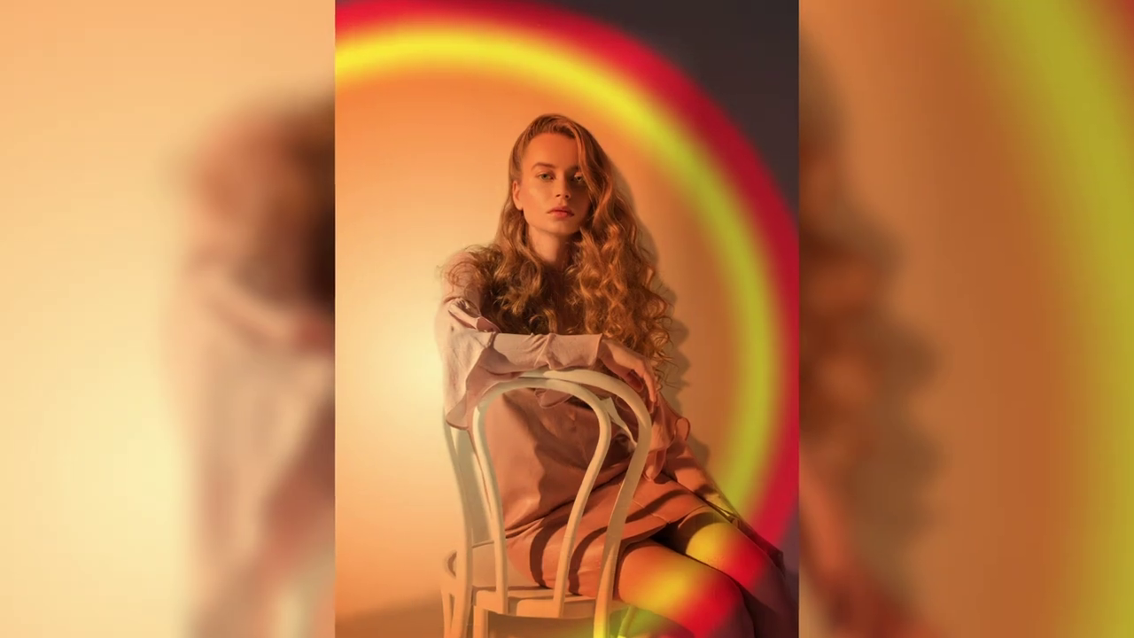